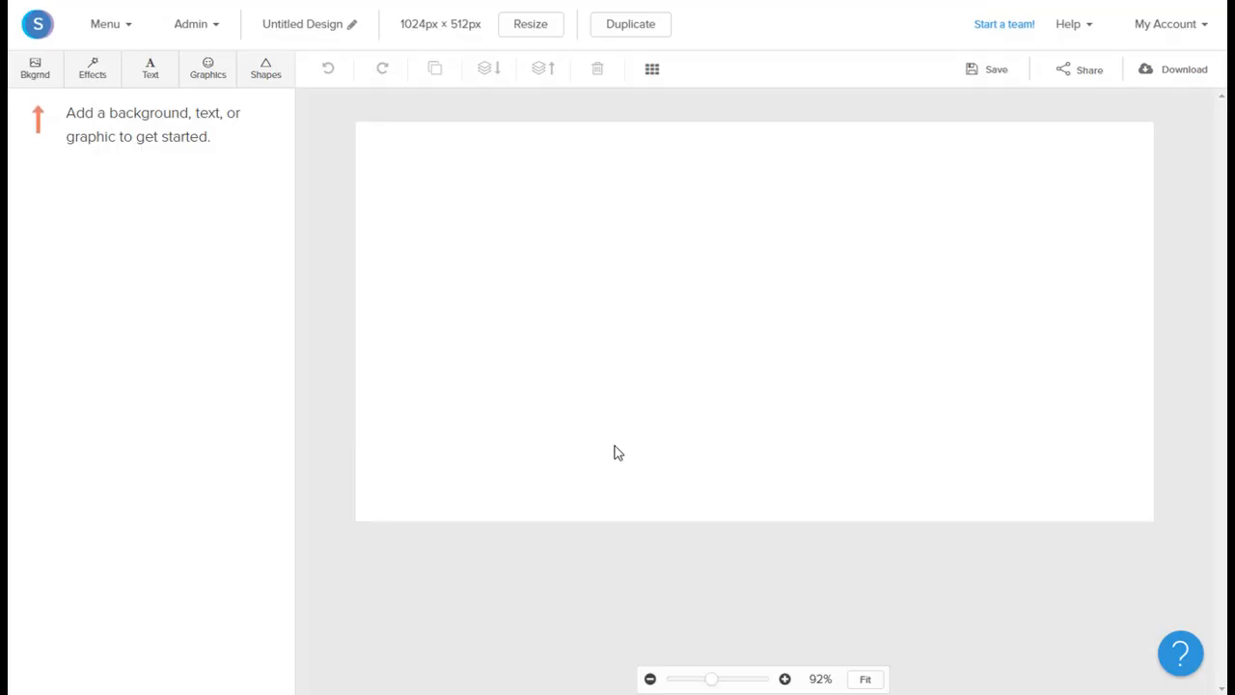
Set the design's background to the solid color #0f5b82
left_click(37, 70)
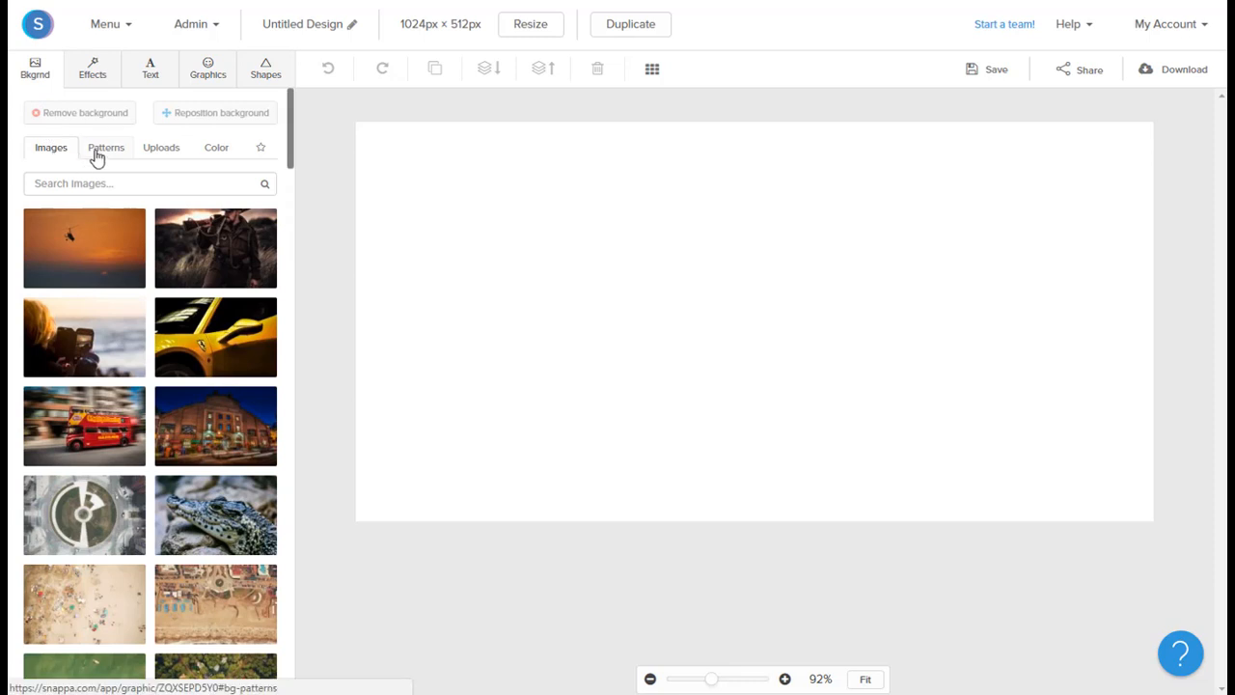
left_click(96, 158)
left_click(156, 158)
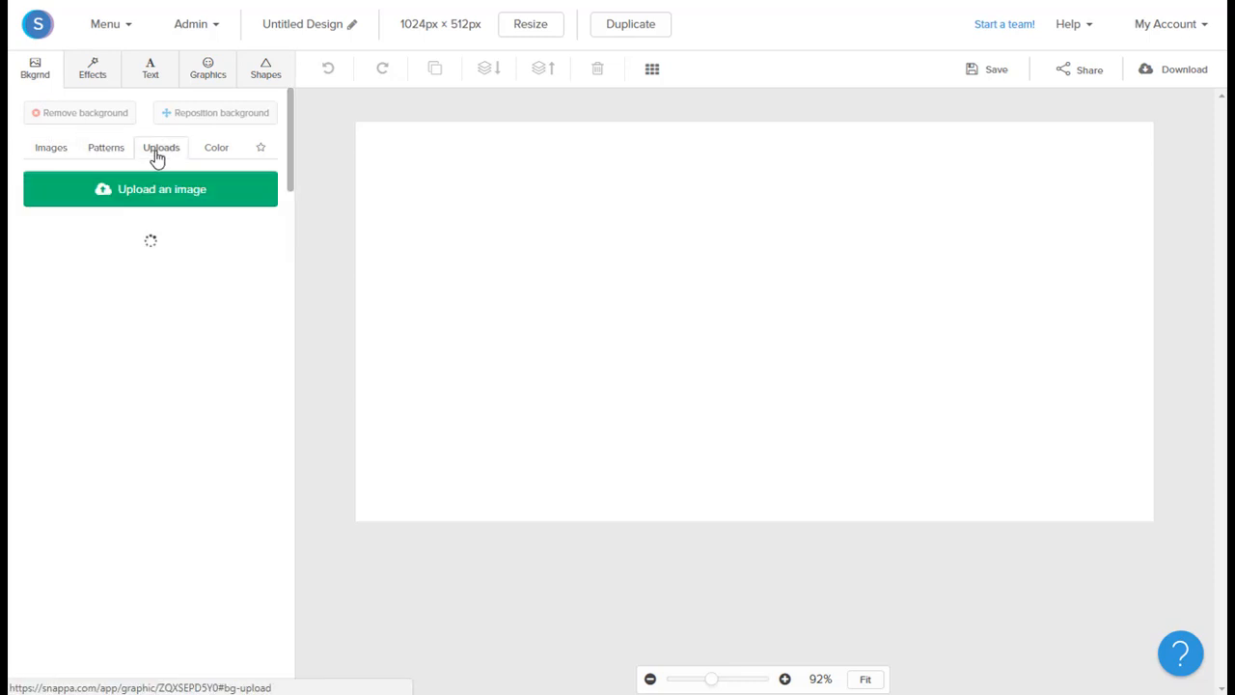
left_click(223, 158)
left_click(200, 186)
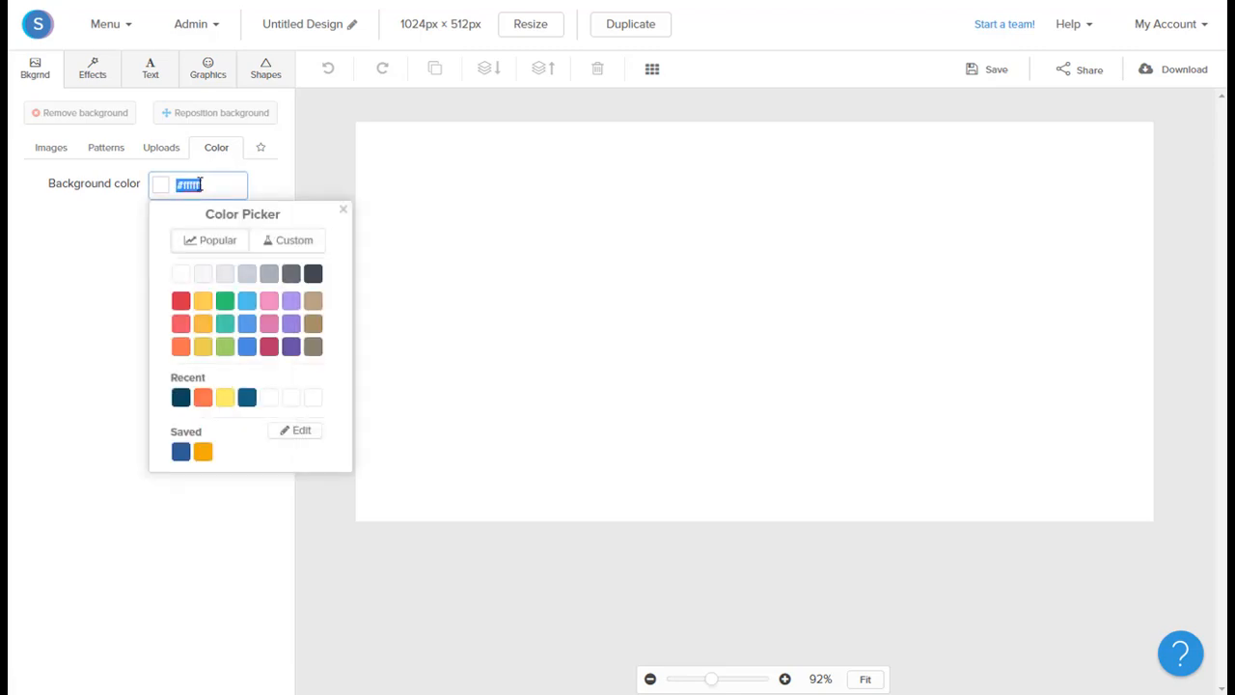
type("#0f5b82")
left_click(605, 449)
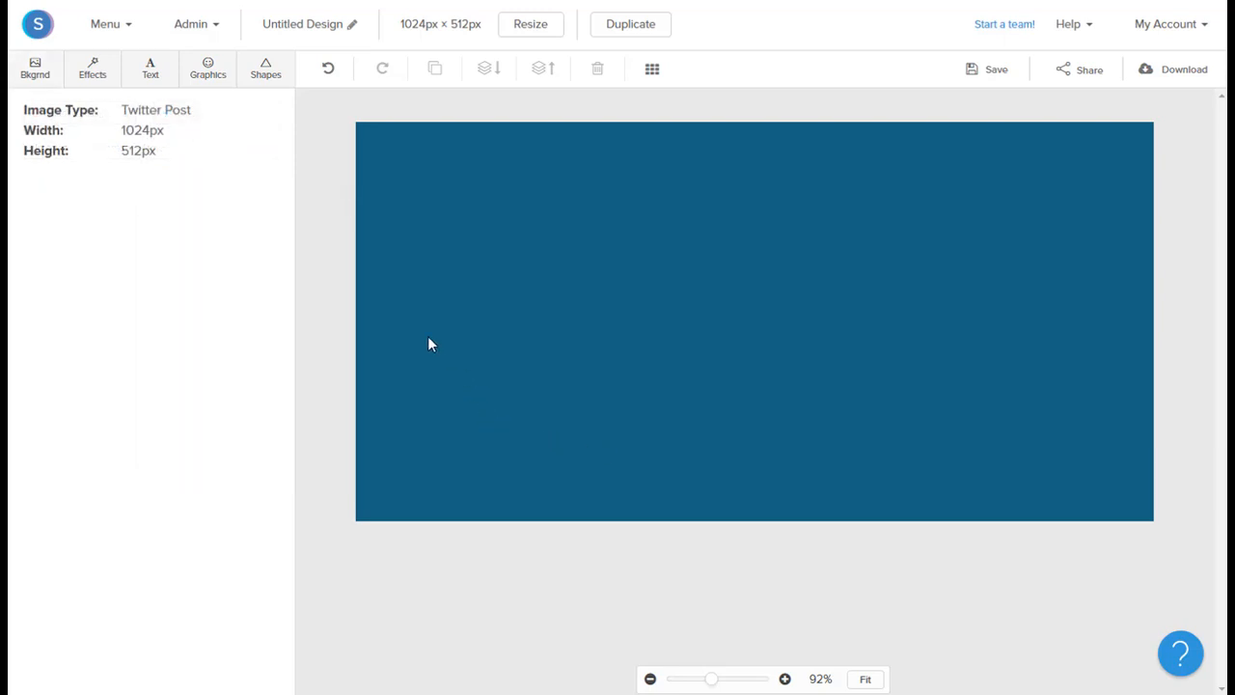
Add a solid rectangle and enlarge it to nearly half the canvas width and well over half its height
left_click(261, 77)
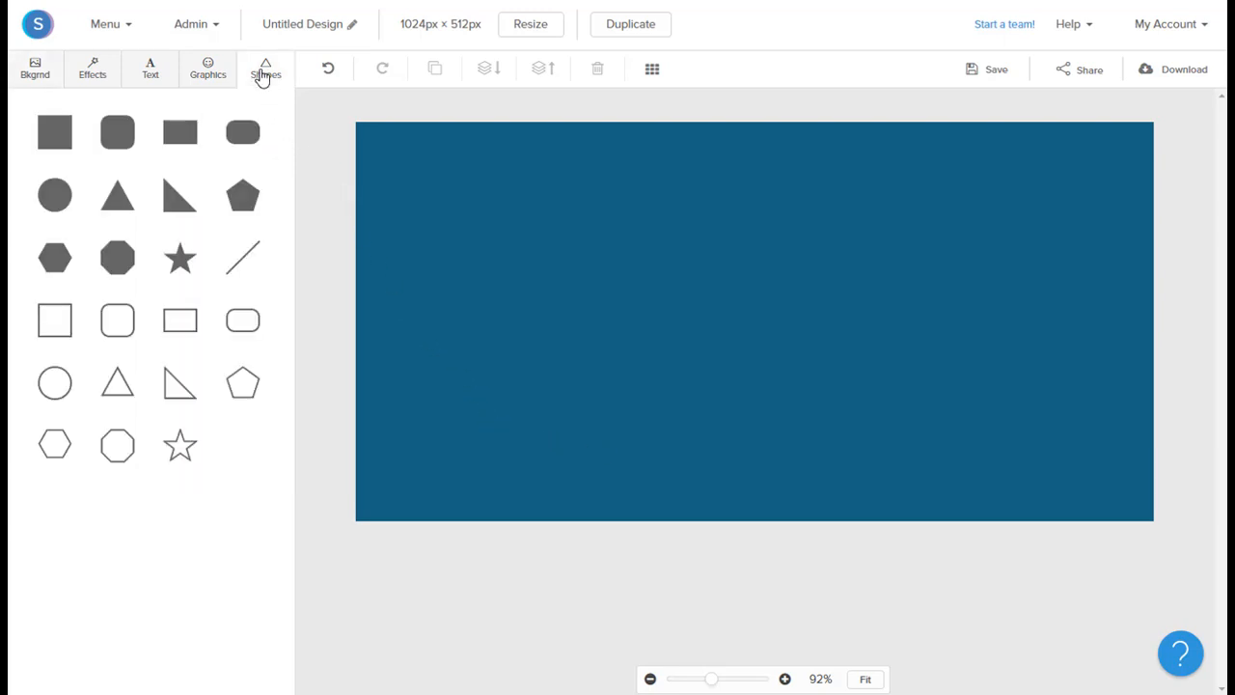
left_click(186, 143)
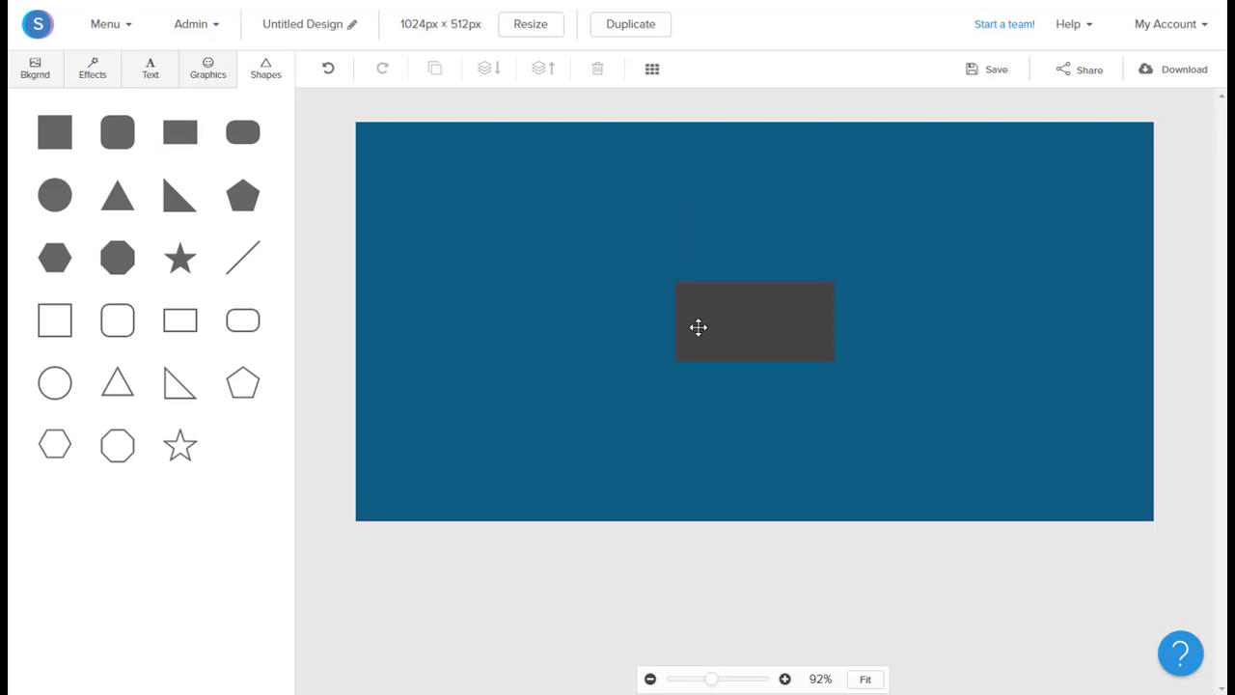
left_click(734, 331)
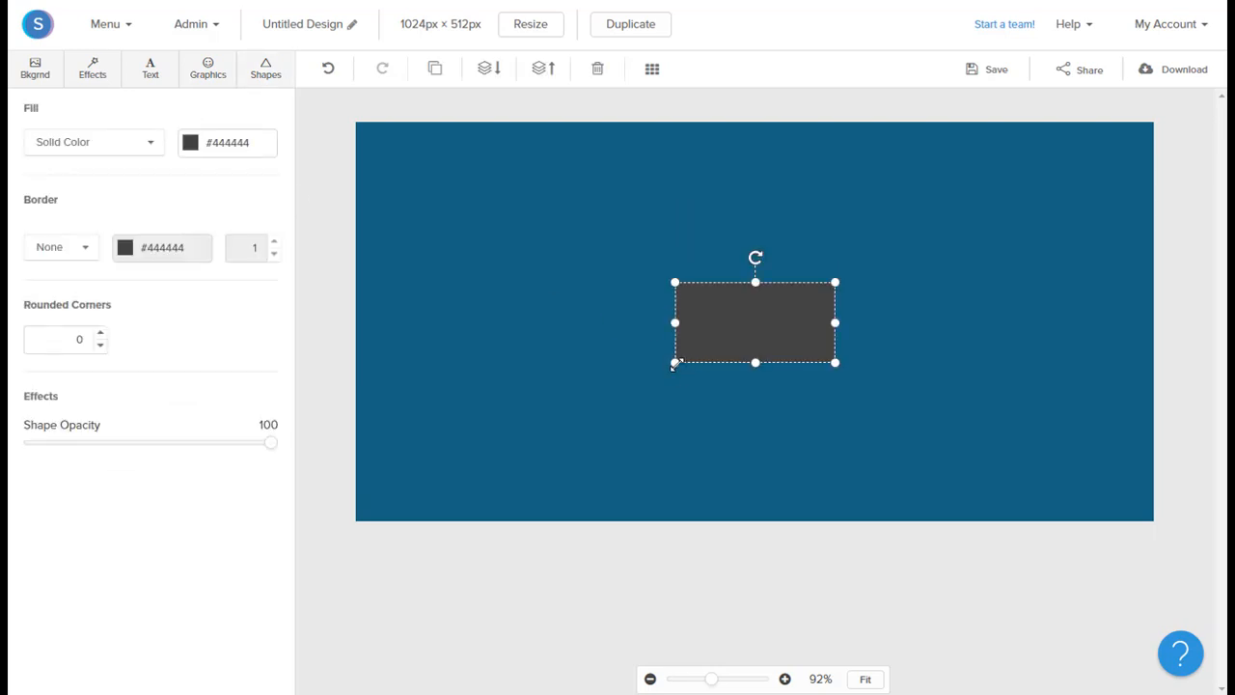
left_click_drag(675, 364, 530, 483)
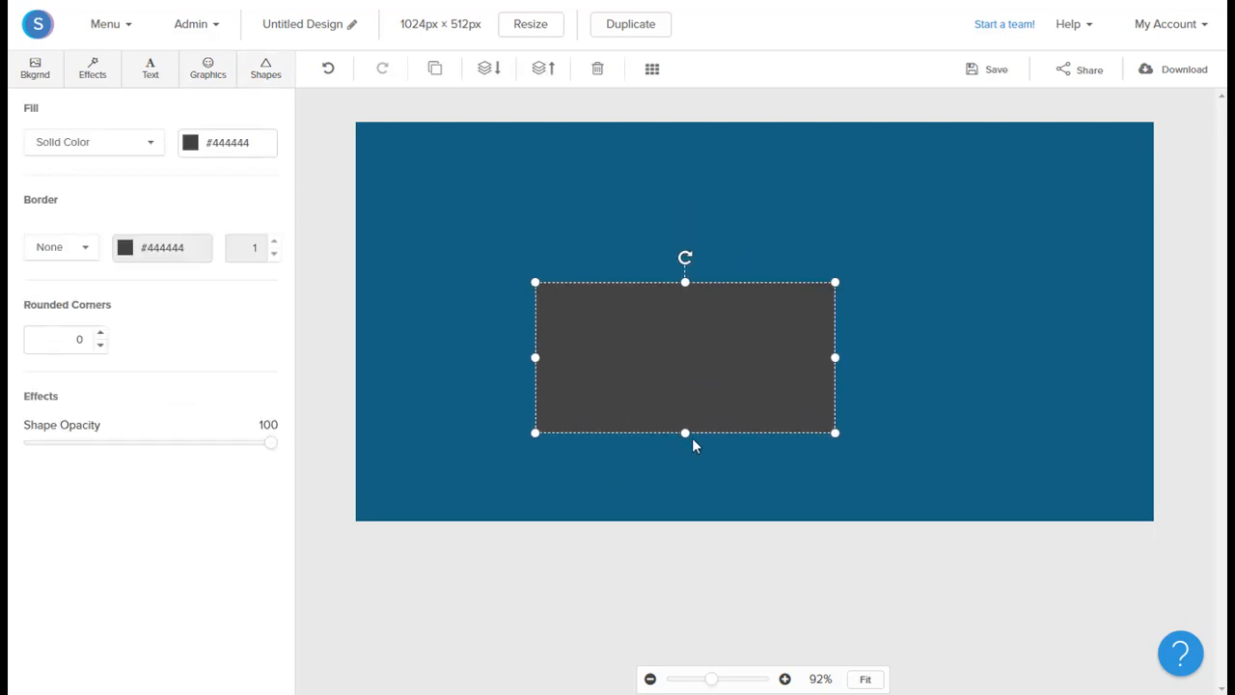
left_click_drag(685, 433, 680, 509)
left_click(675, 281)
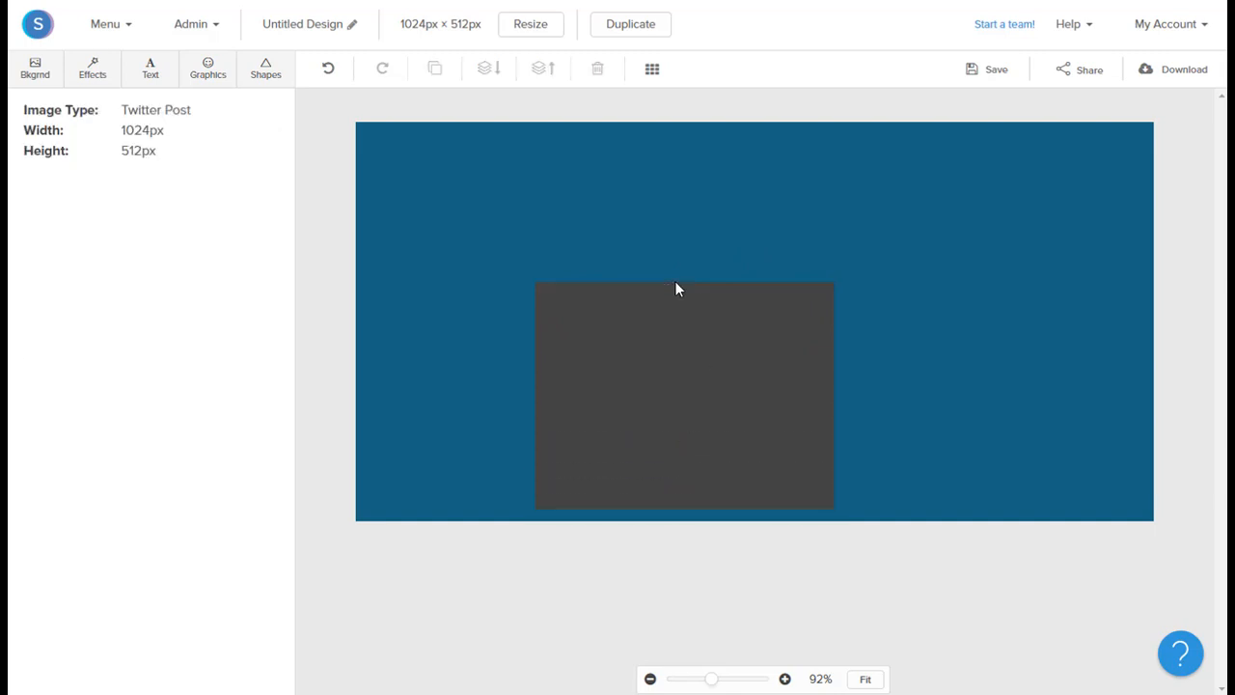
left_click(679, 286)
left_click_drag(688, 282, 688, 267)
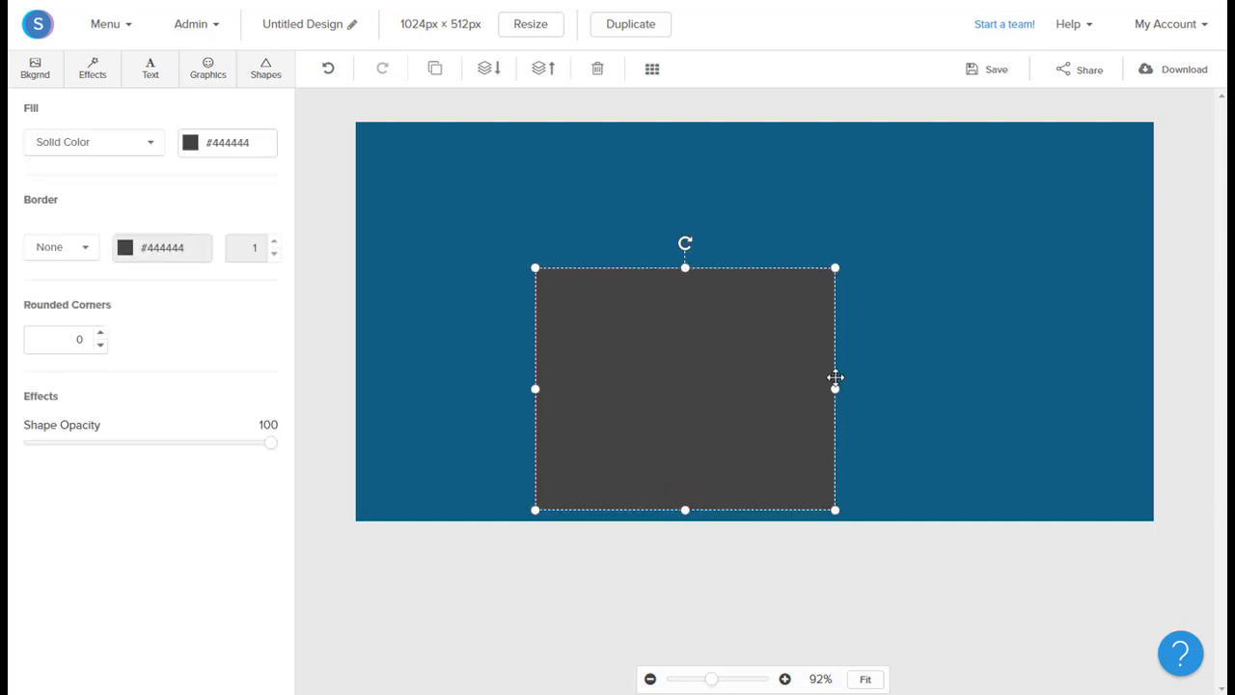
left_click_drag(836, 384, 905, 389)
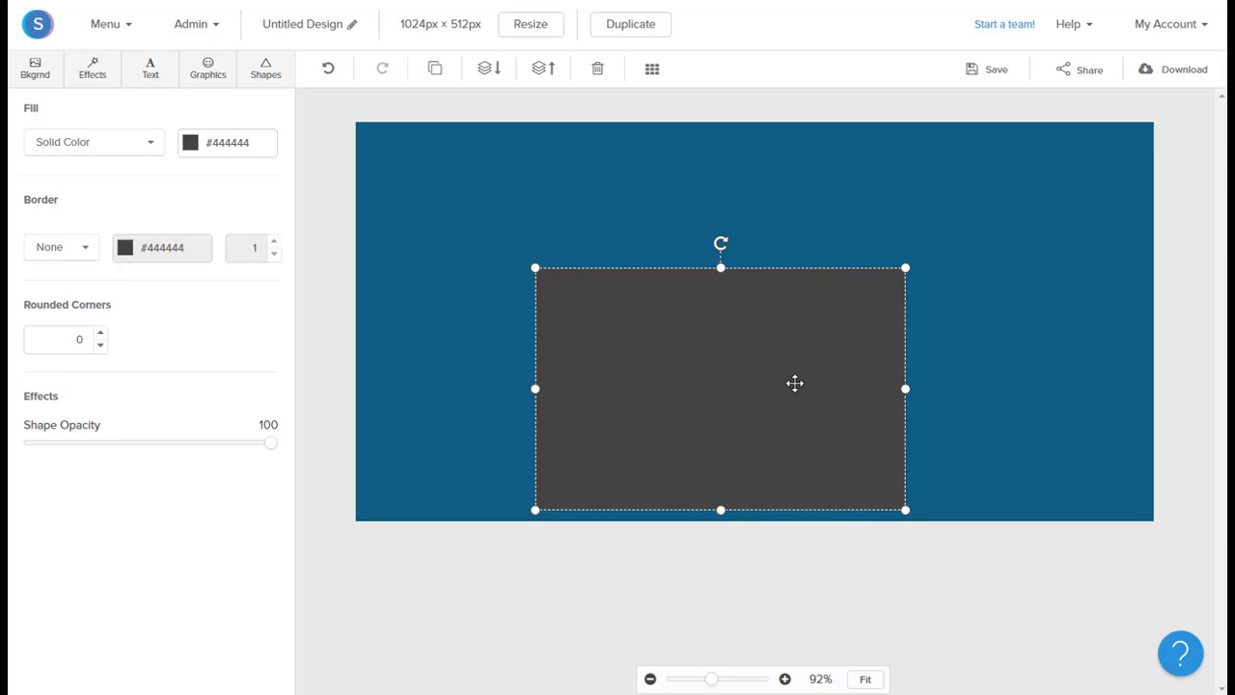
Fill the rectangle with orange #fc6e51 and tilt it slightly counterclockwise around the middle of the canvas
left_click(190, 144)
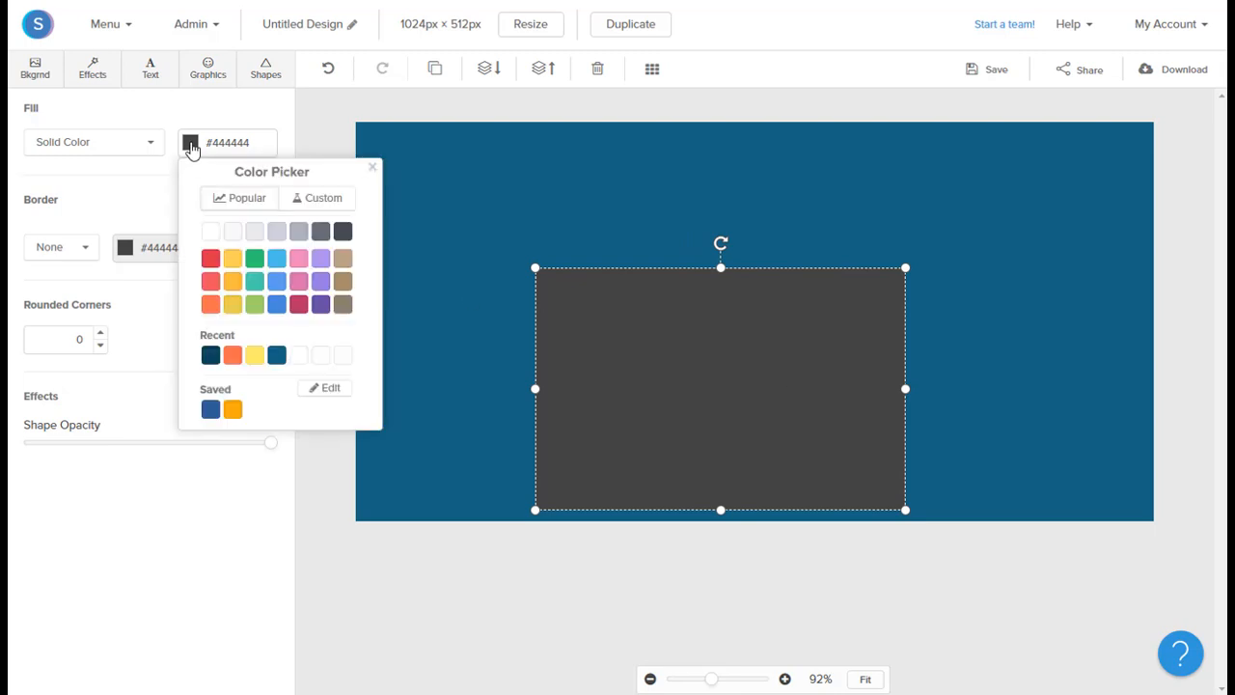
left_click(211, 304)
left_click_drag(695, 436, 728, 377)
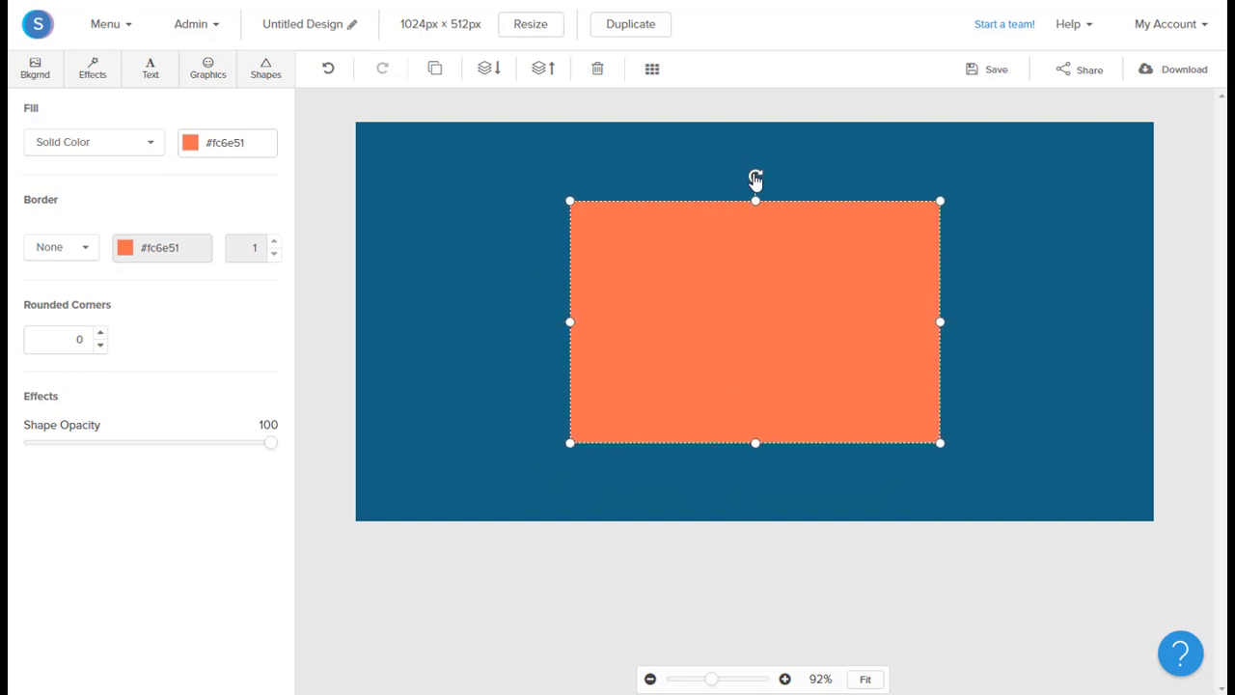
left_click_drag(756, 180, 735, 180)
left_click_drag(753, 283, 754, 267)
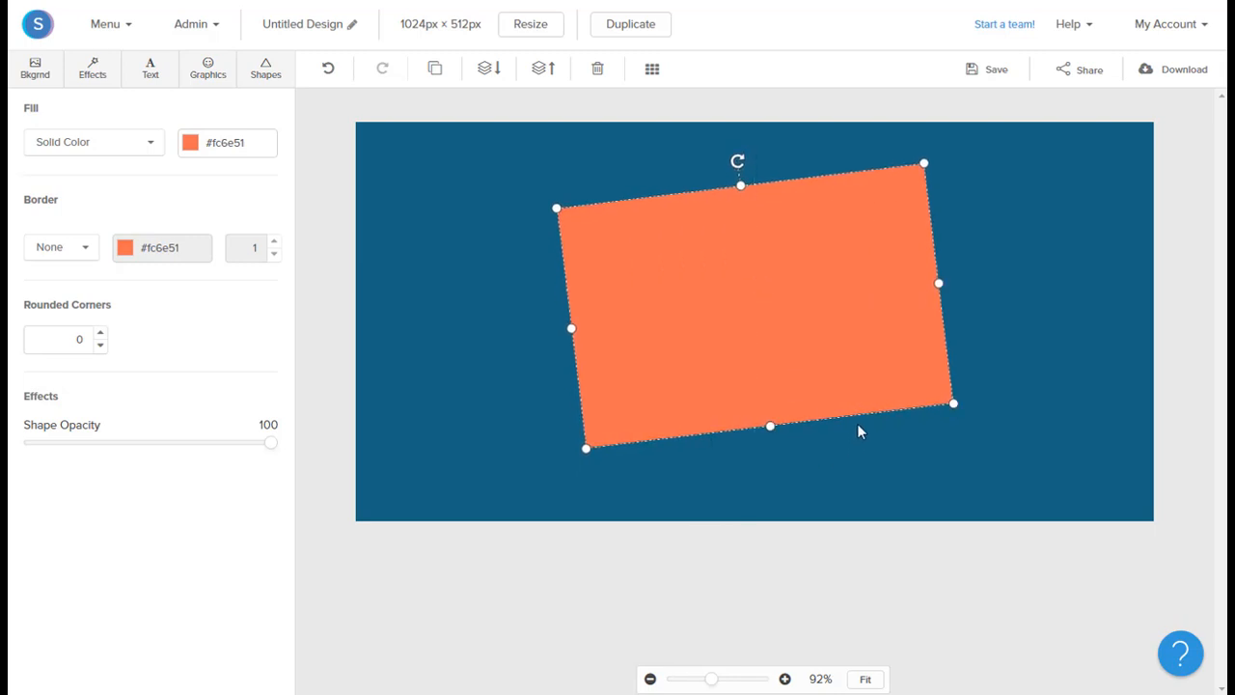
Add a solid right triangle, shrunk and rotated to match the rectangle's tilt, as a downward-pointing tail on its lower edge
left_click(262, 77)
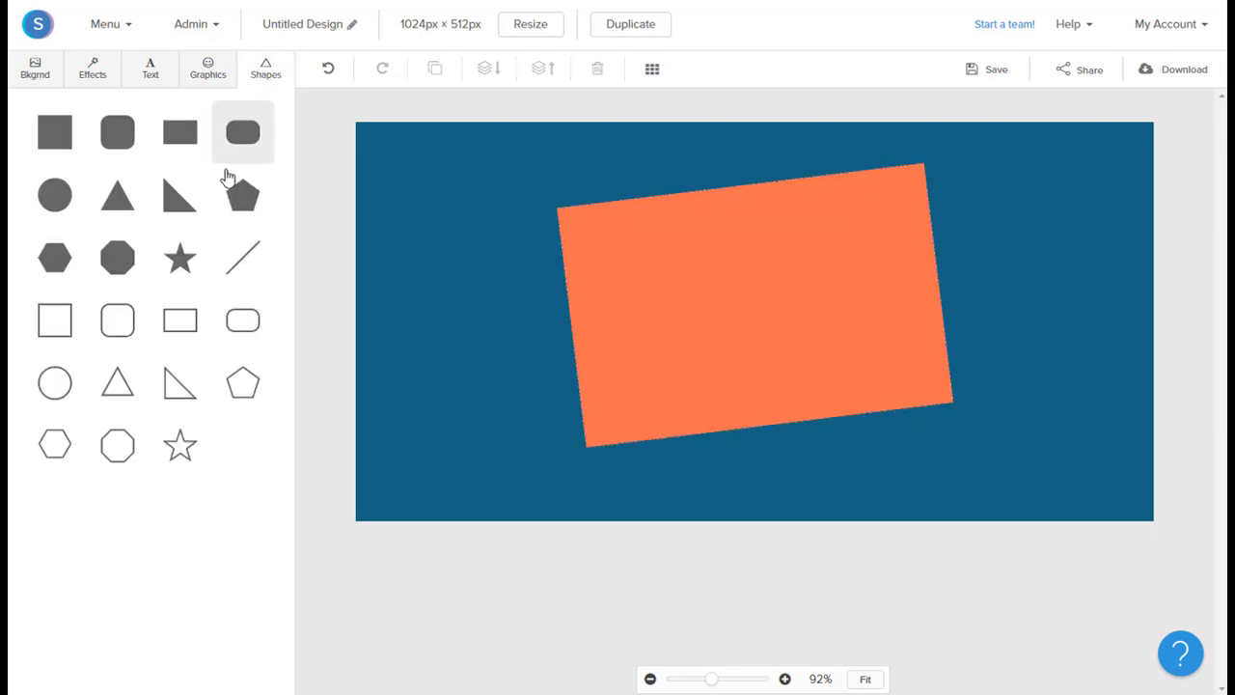
left_click_drag(179, 202, 866, 463)
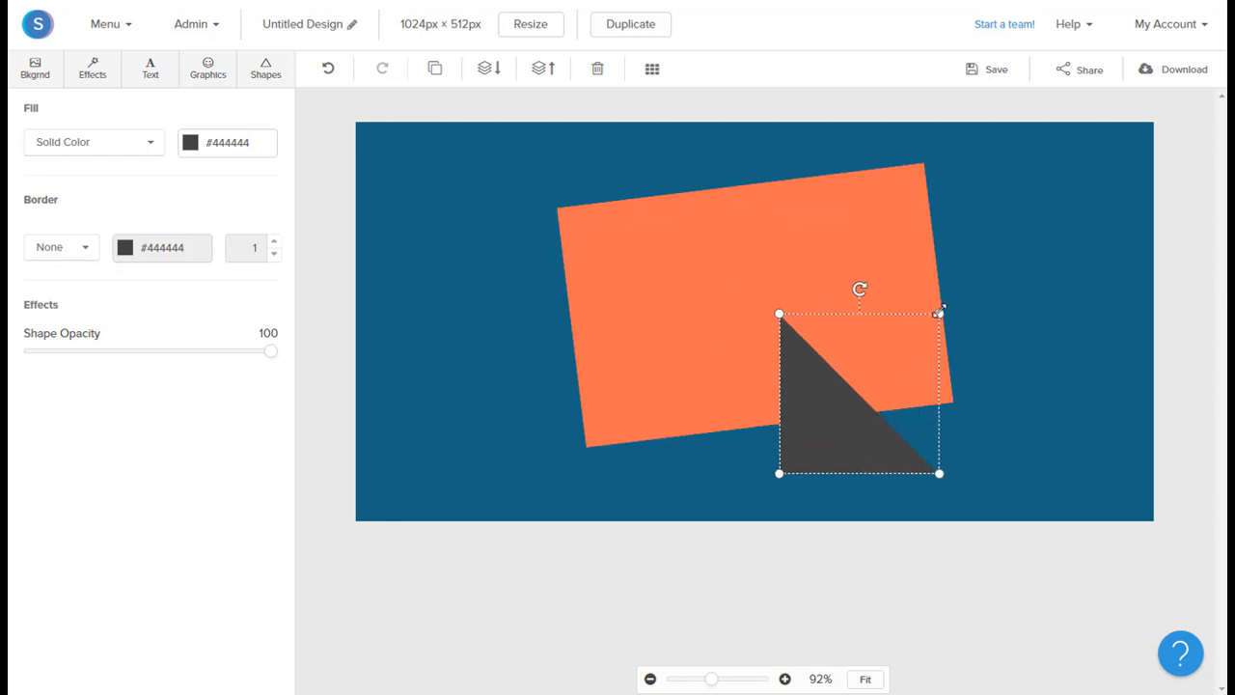
left_click_drag(938, 316, 885, 429)
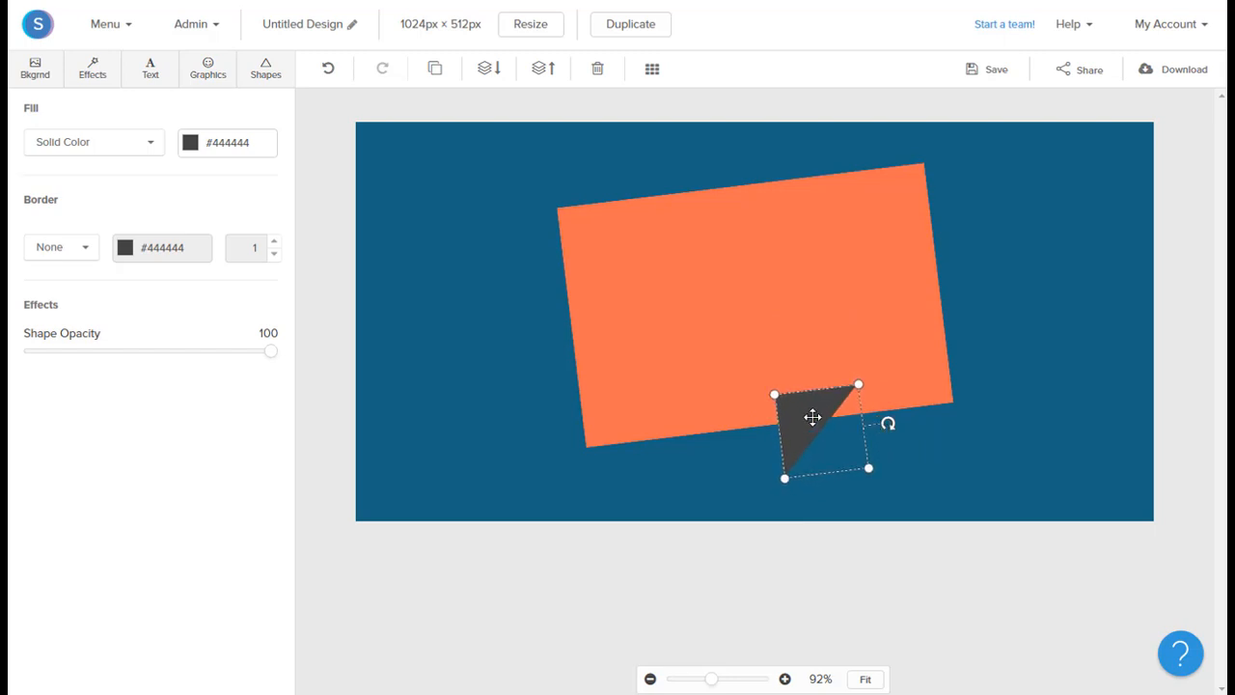
left_click_drag(813, 416, 843, 431)
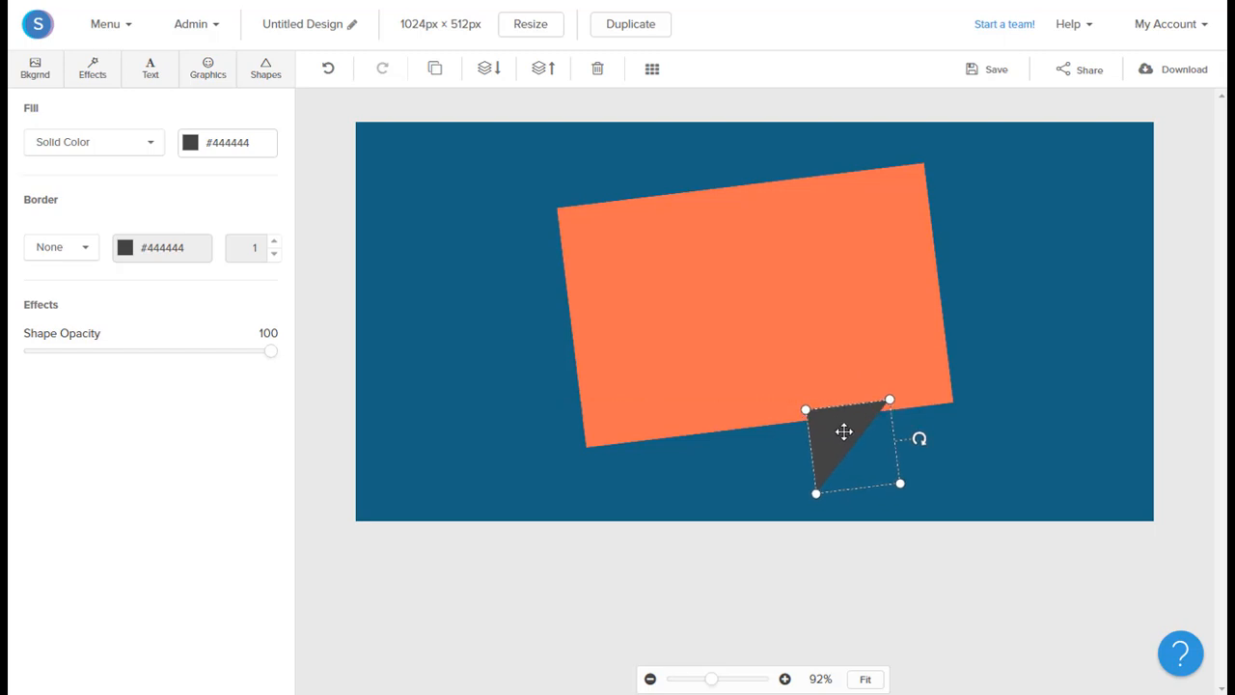
Fill the triangle tail with the rectangle's orange, #fc6e51
left_click(188, 146)
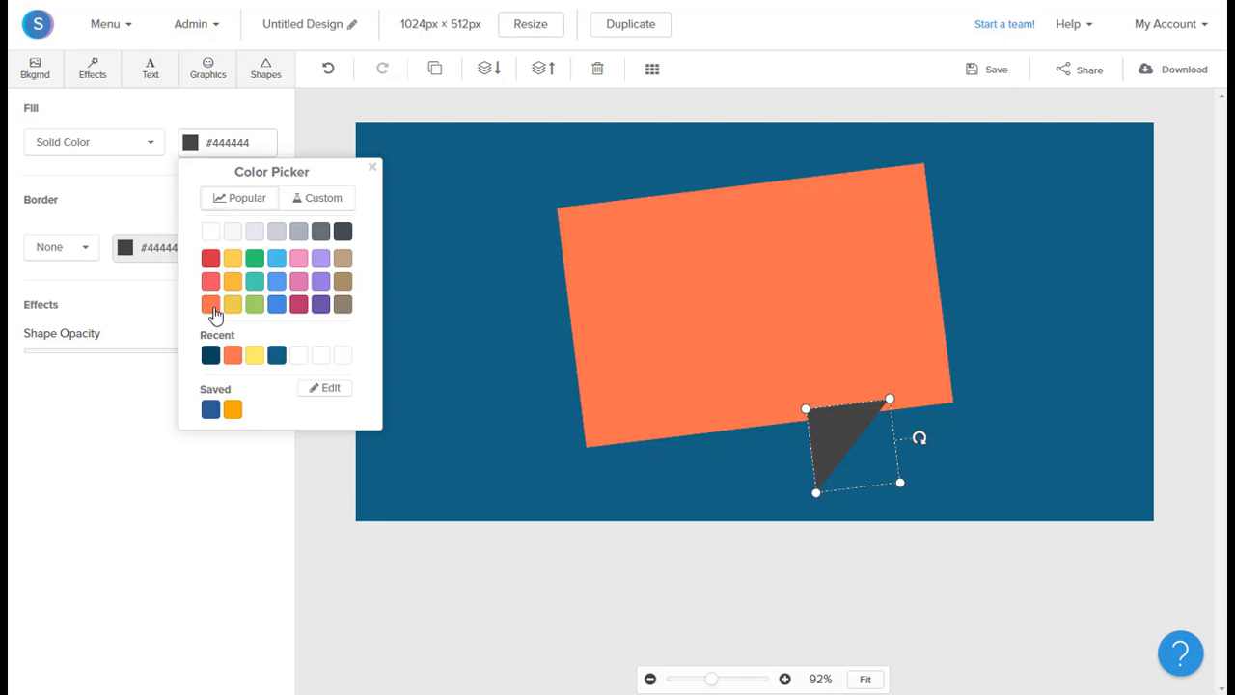
left_click(214, 305)
left_click(546, 391)
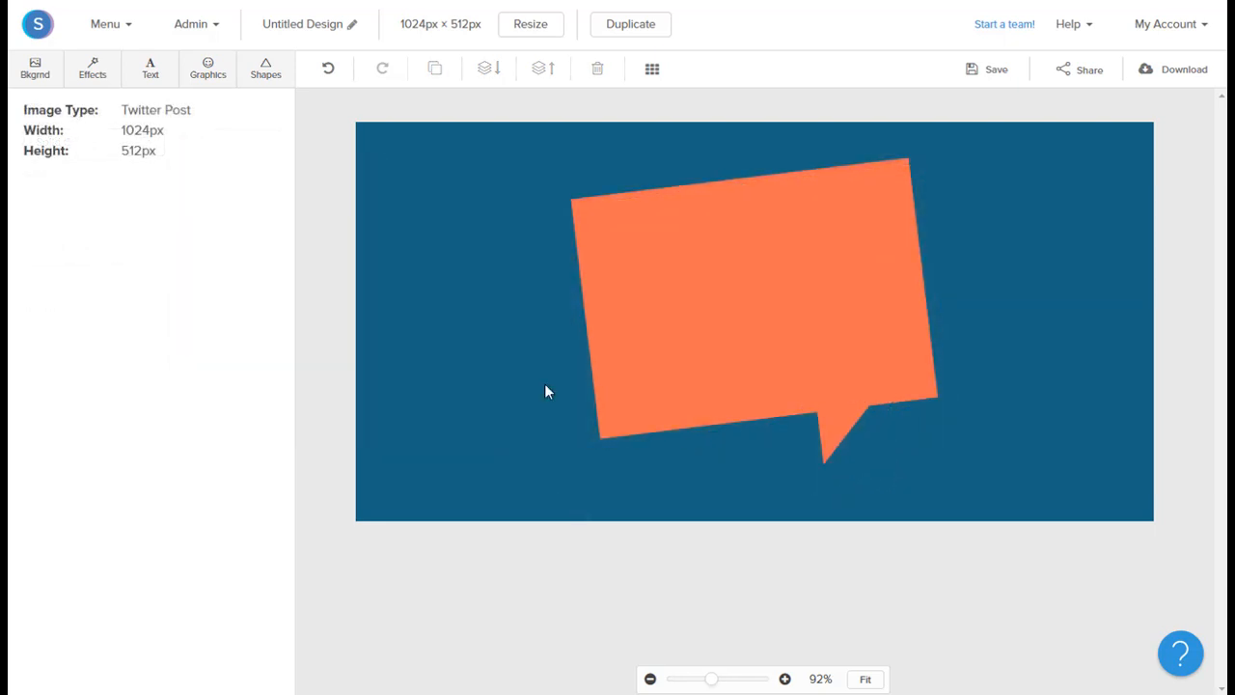
Duplicate the orange rectangle and fill the copy with dark blue #0b455c
left_click(673, 391)
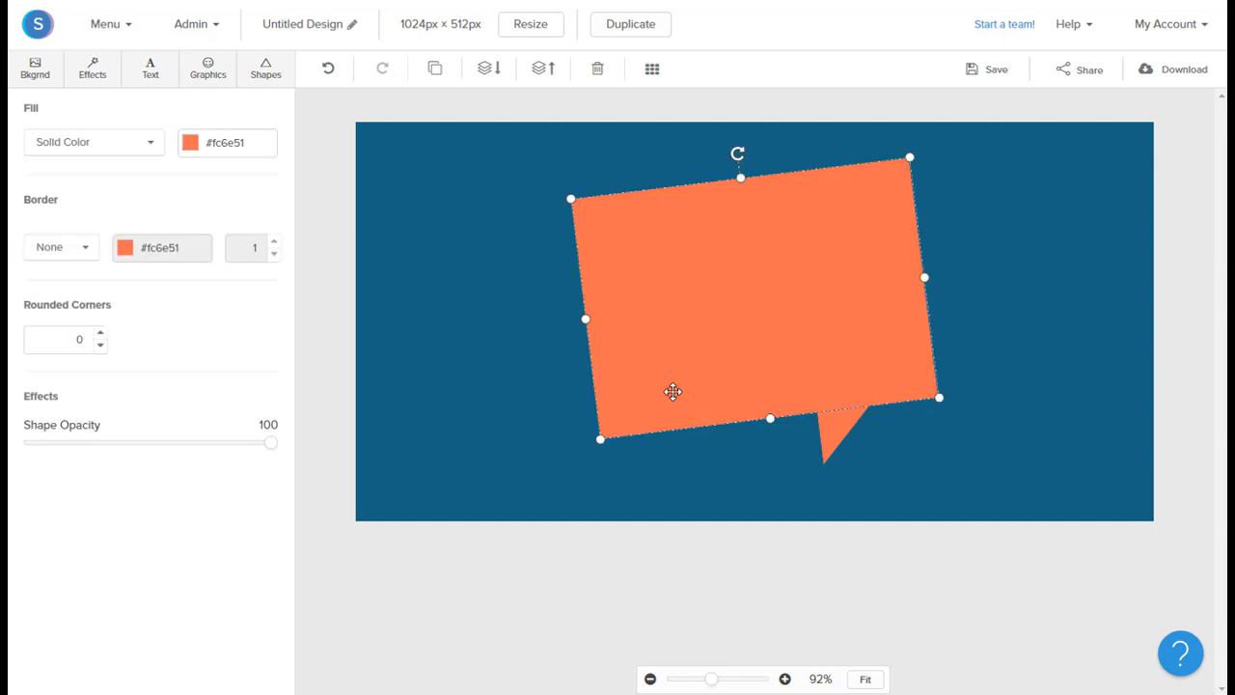
left_click(435, 71)
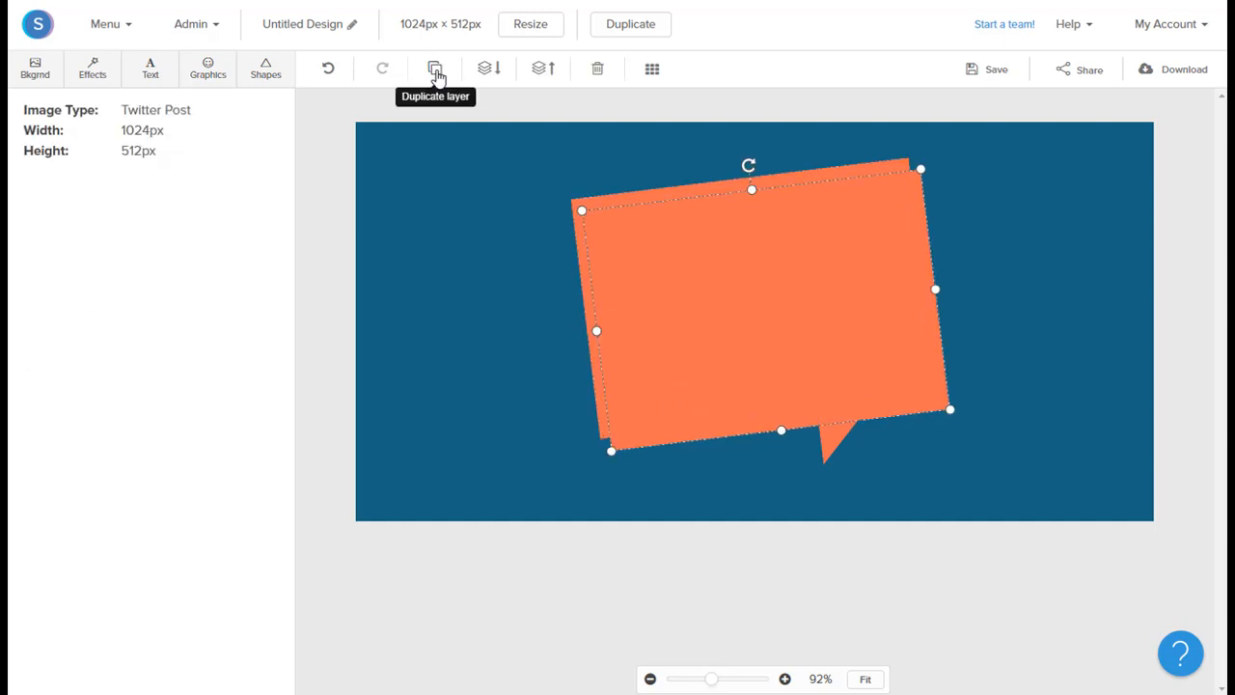
left_click(632, 293)
left_click(236, 142)
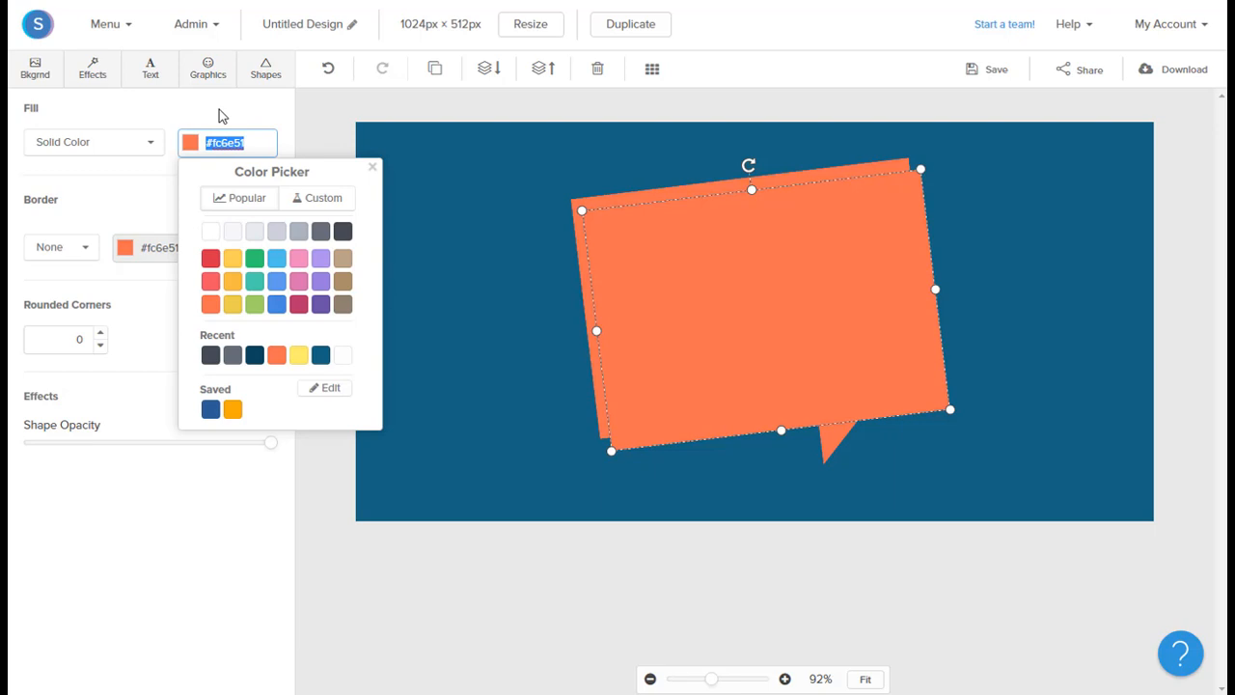
type("#0b455c")
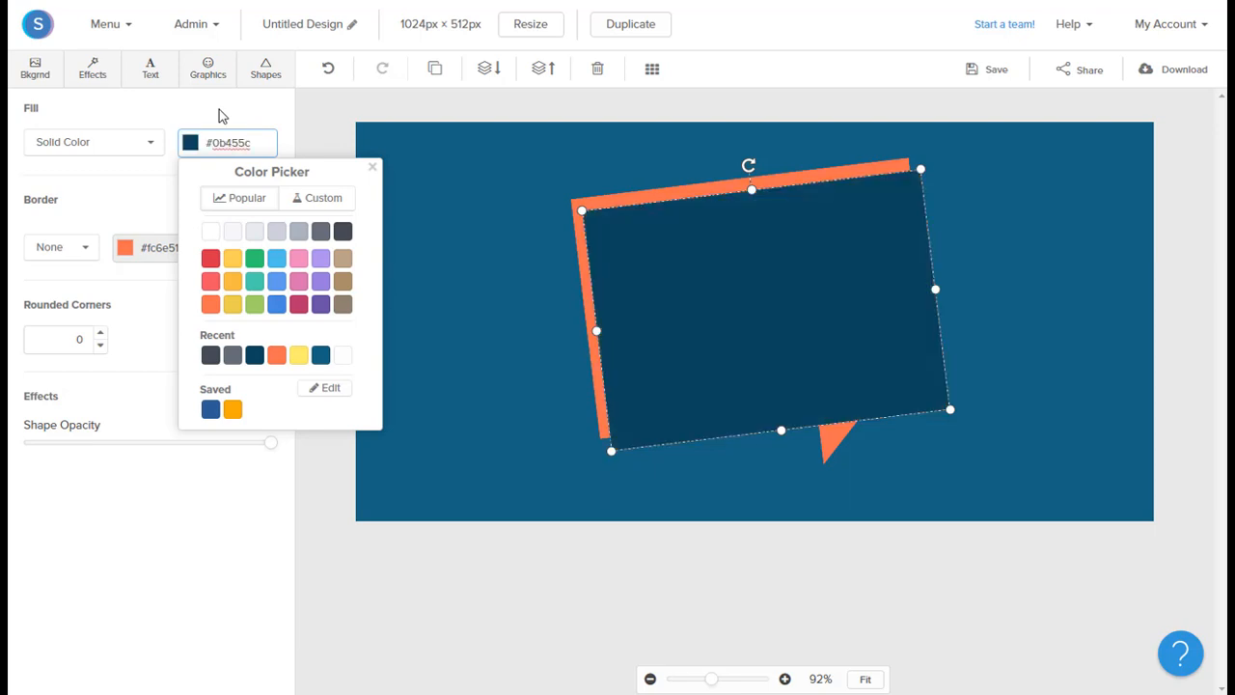
Duplicate the orange triangle tail and fill the copy with dark blue #0b455c
left_click(826, 442)
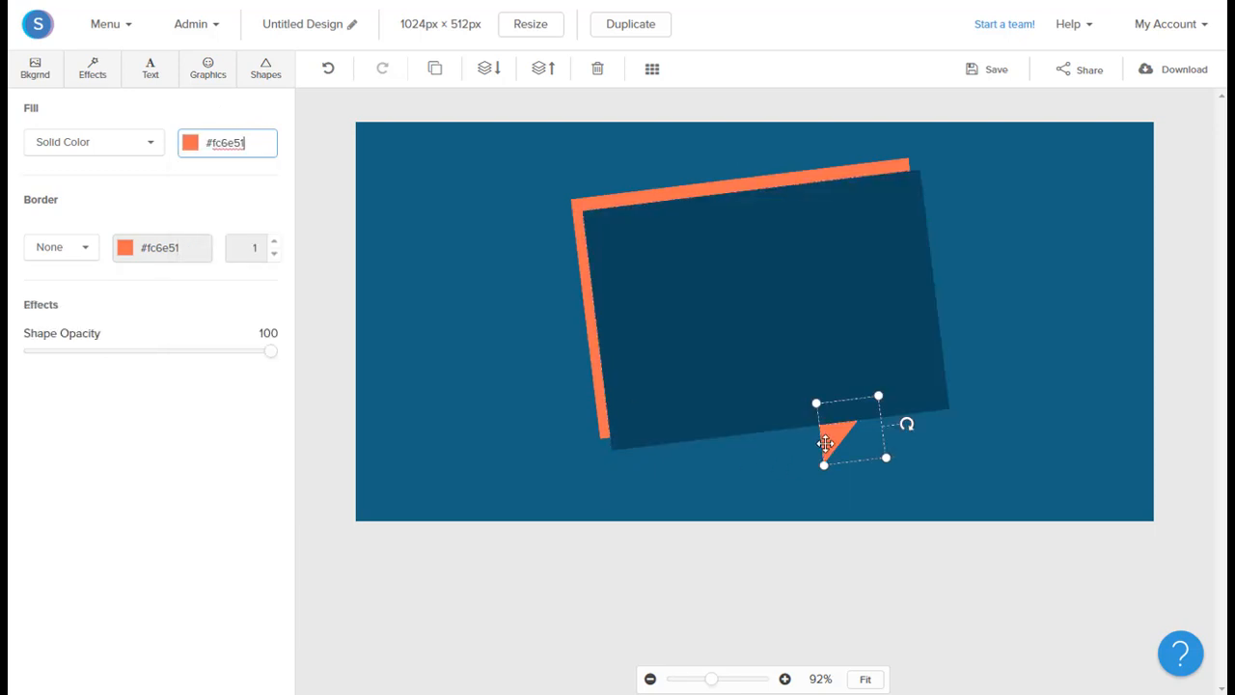
left_click(435, 69)
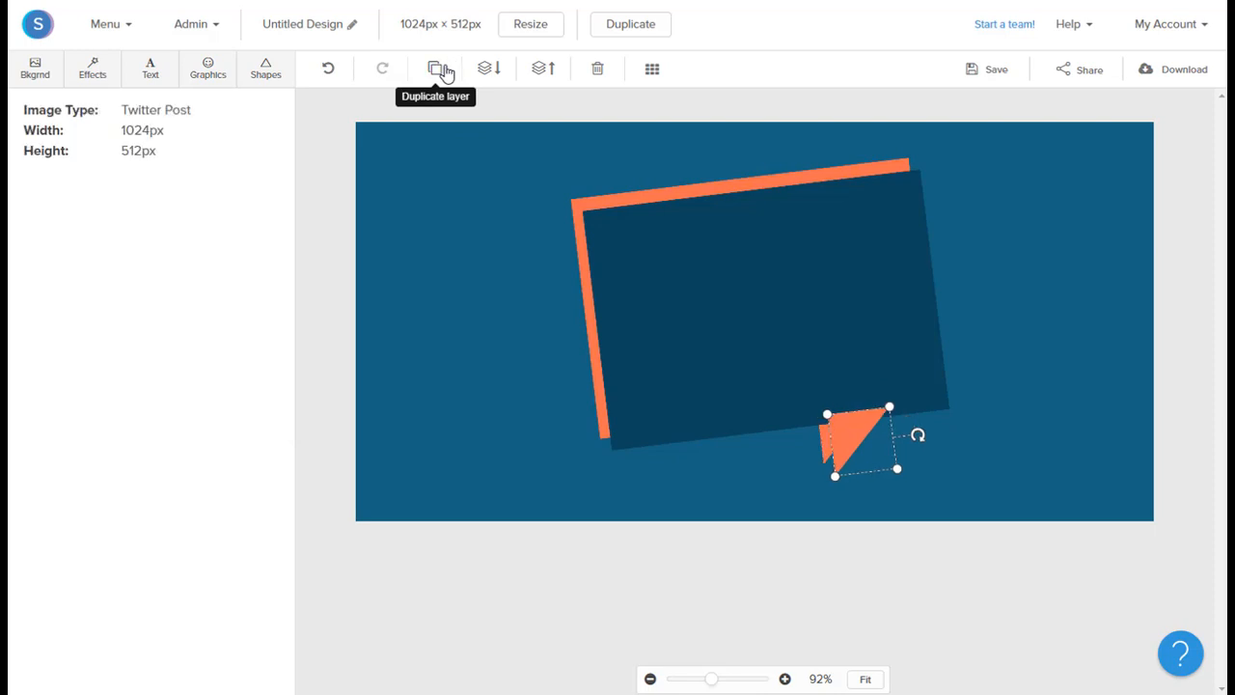
left_click(857, 437)
left_click(189, 145)
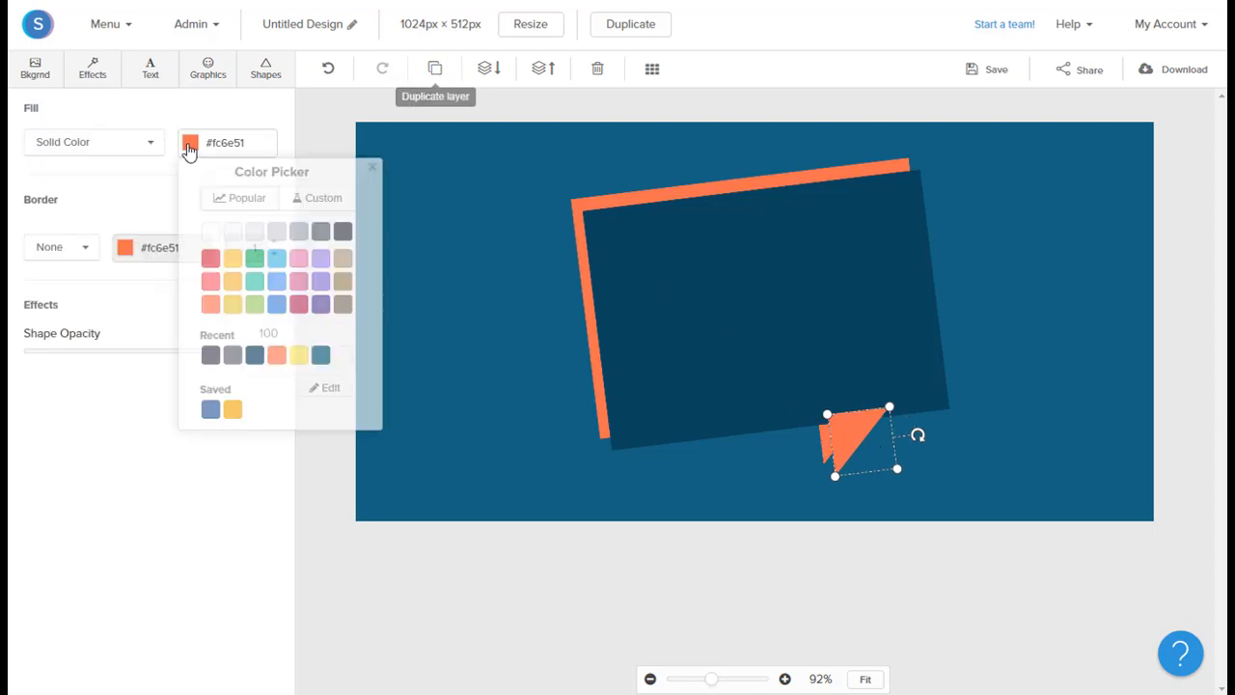
left_click(231, 144)
type("#0b455c")
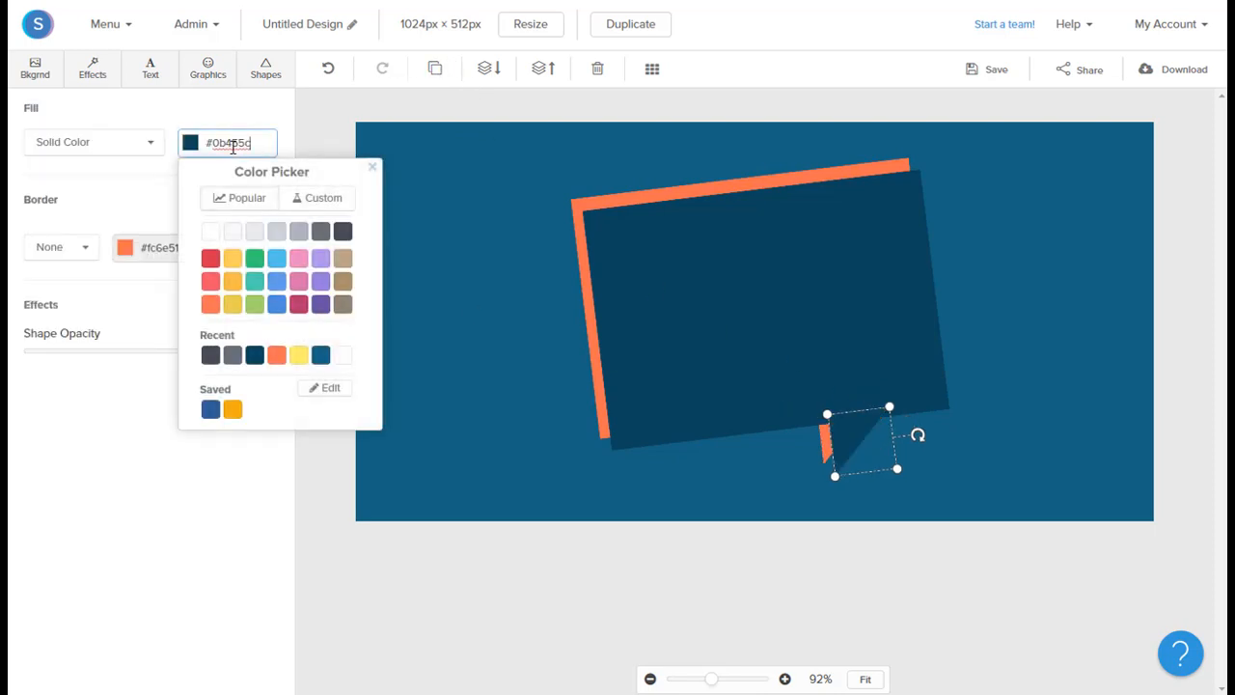
Send the dark blue rectangle and the dark blue triangle behind the orange shapes
left_click(703, 416)
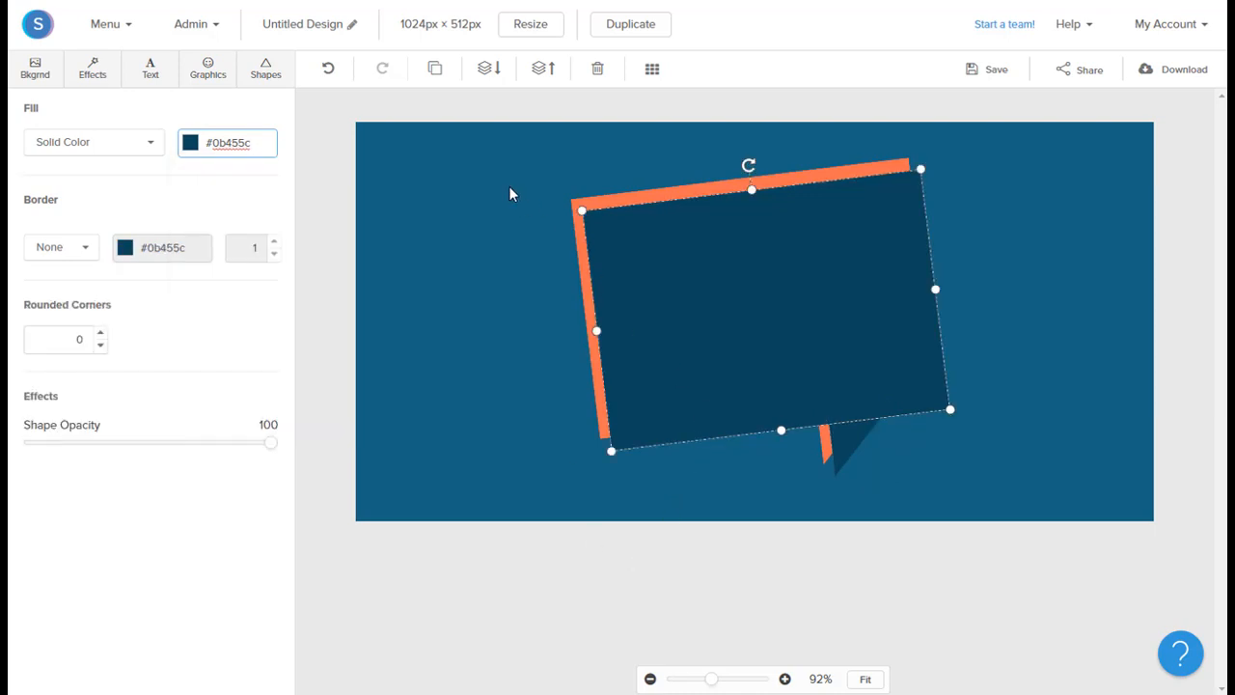
left_click(489, 70)
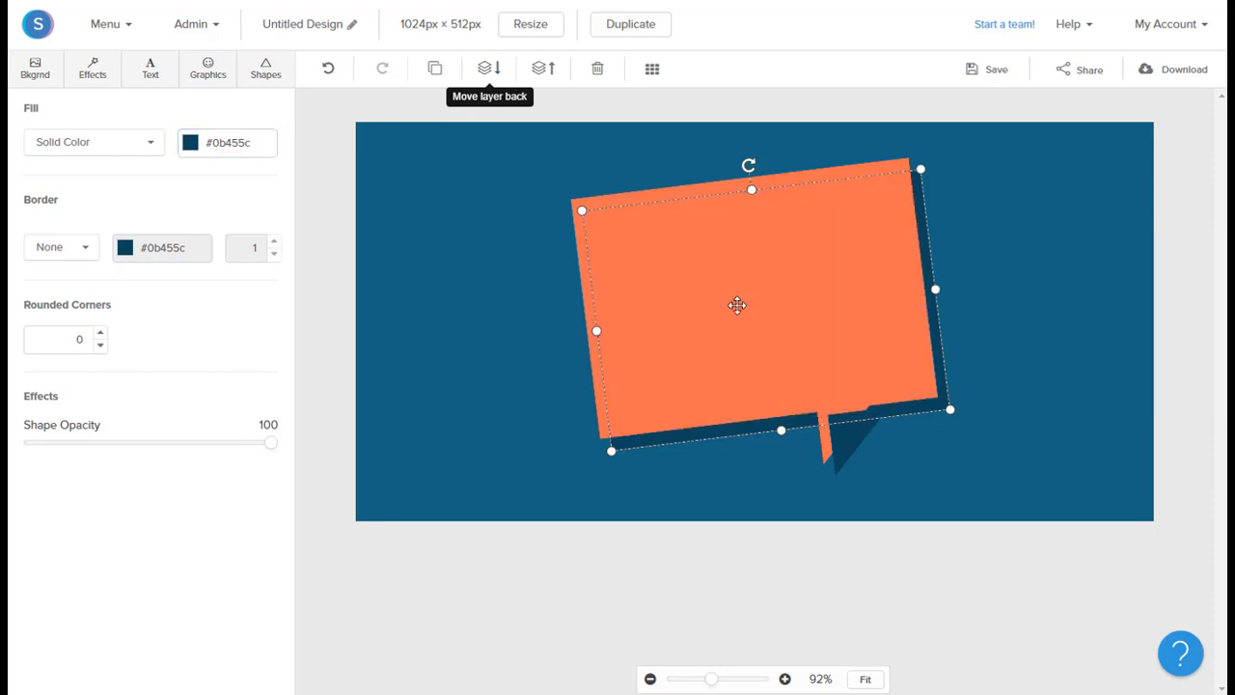
left_click(843, 445)
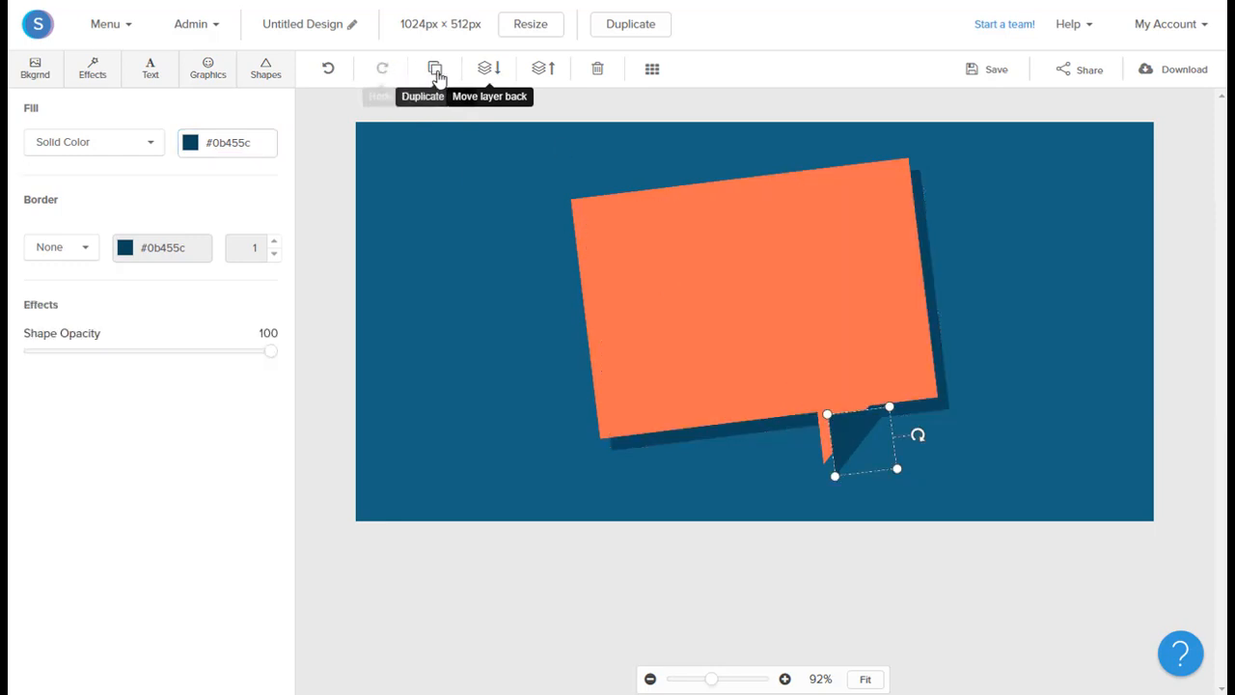
left_click(483, 73)
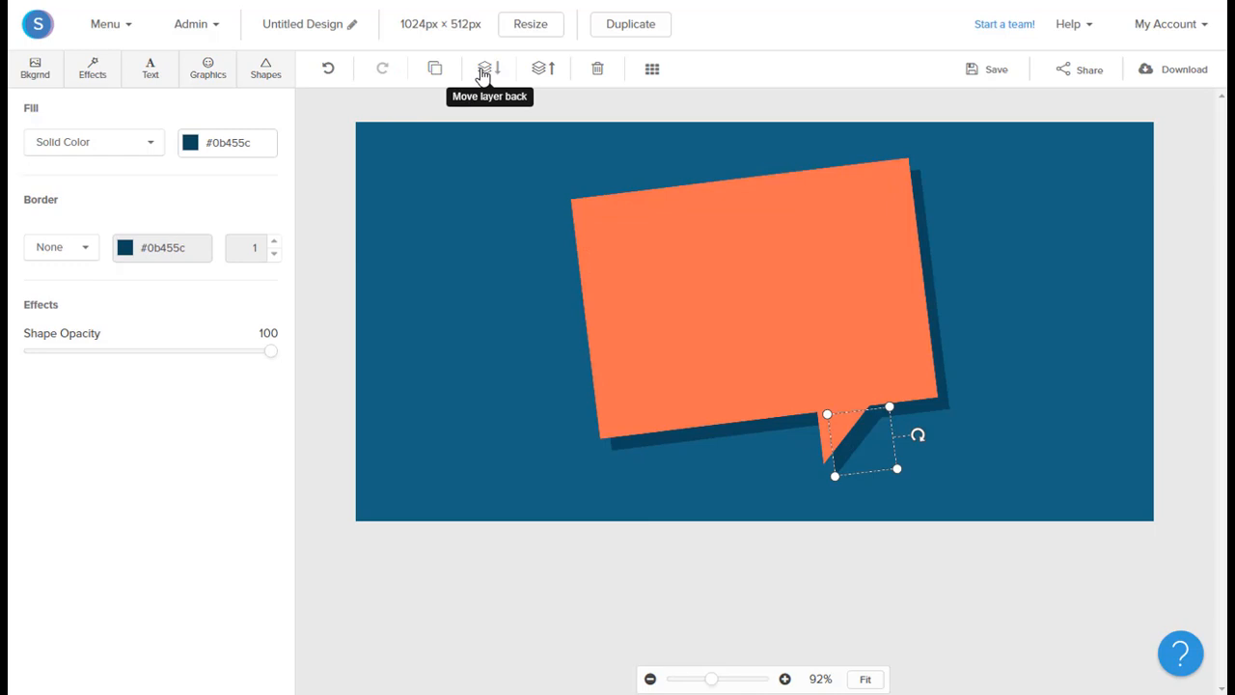
Shift the dark blue rectangle and triangle to the lower left of the orange speech bubble so they form its shadow
left_click(678, 439)
left_click_drag(678, 439, 648, 445)
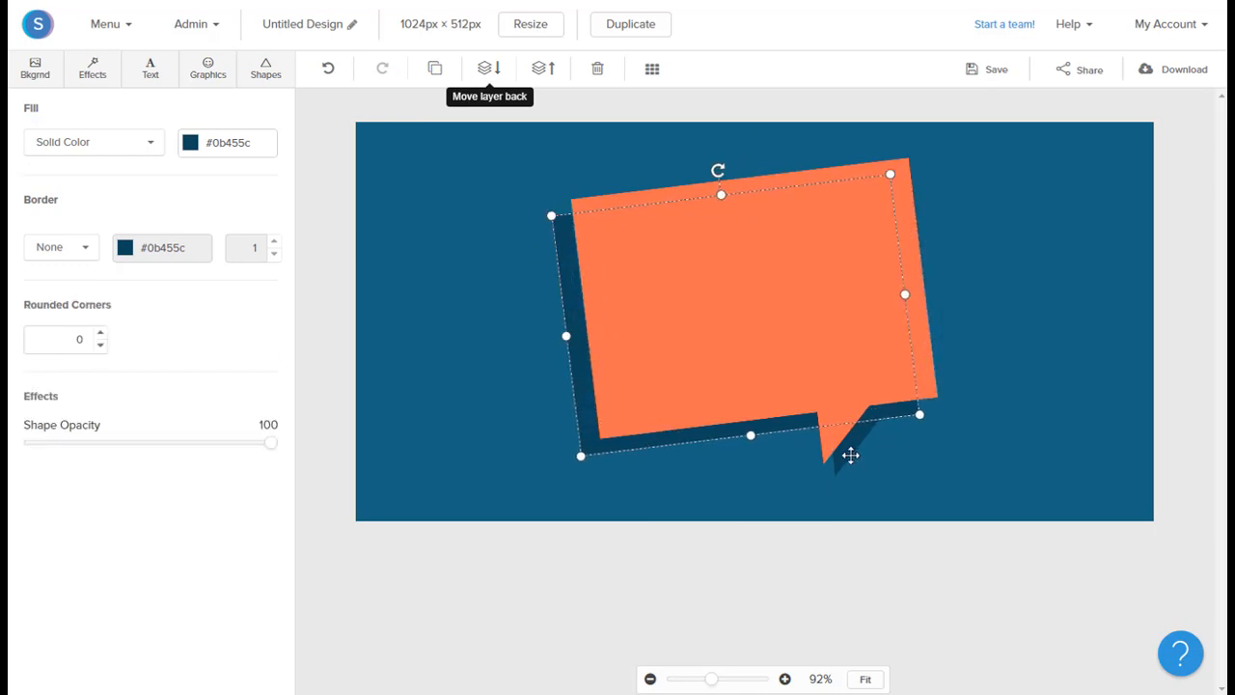
mouse_move(847, 454)
left_mouse_down()
mouse_move(836, 458)
mouse_move(852, 460)
left_mouse_up()
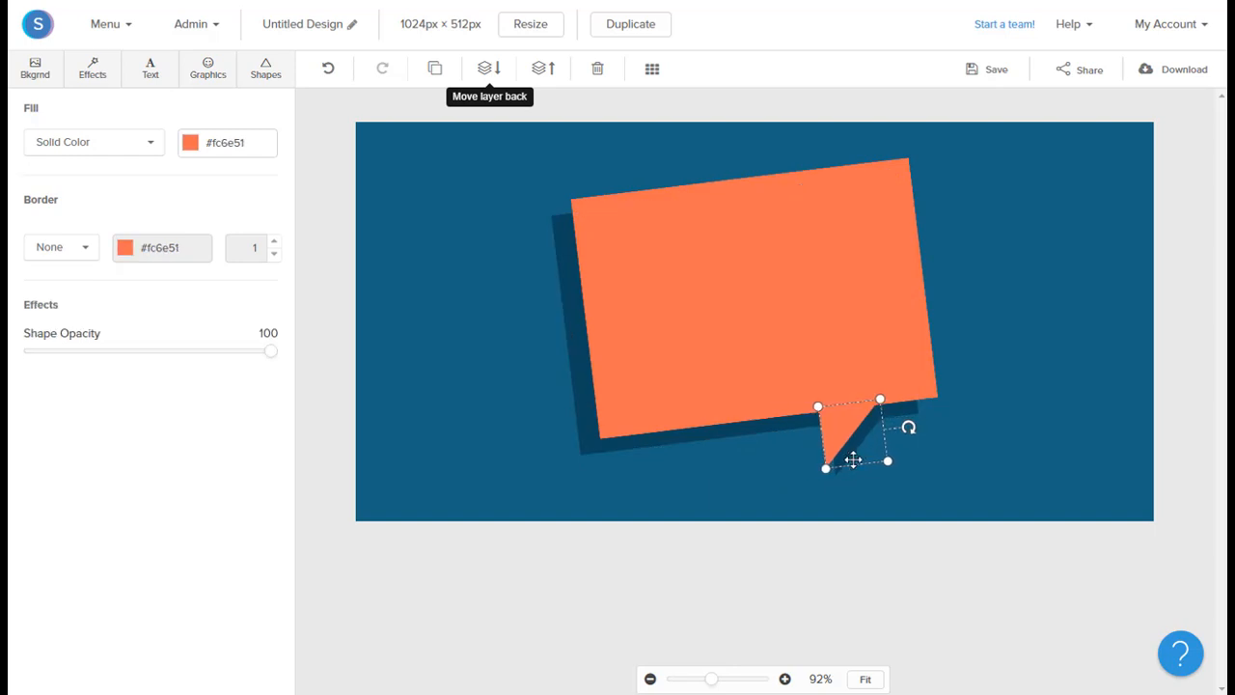
left_click(810, 465)
left_click(552, 524)
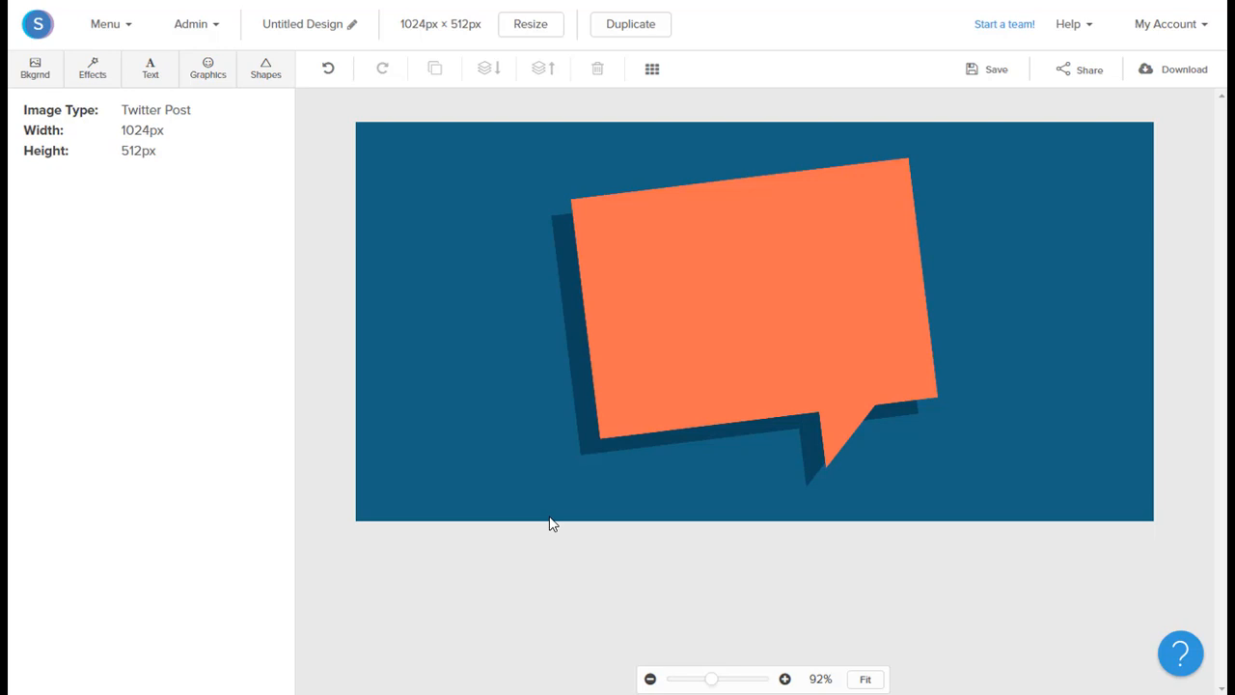
Add a heading to the canvas and replace its placeholder text with "BEST QUOTES"
left_click(148, 79)
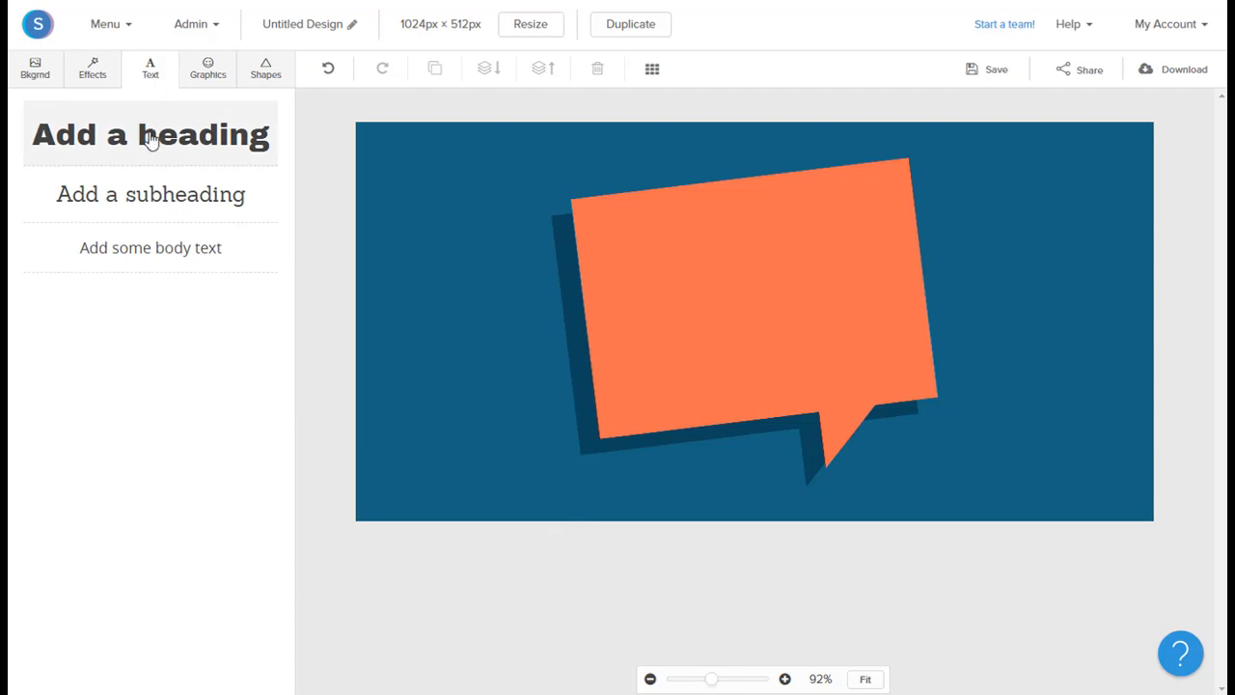
left_click(150, 140)
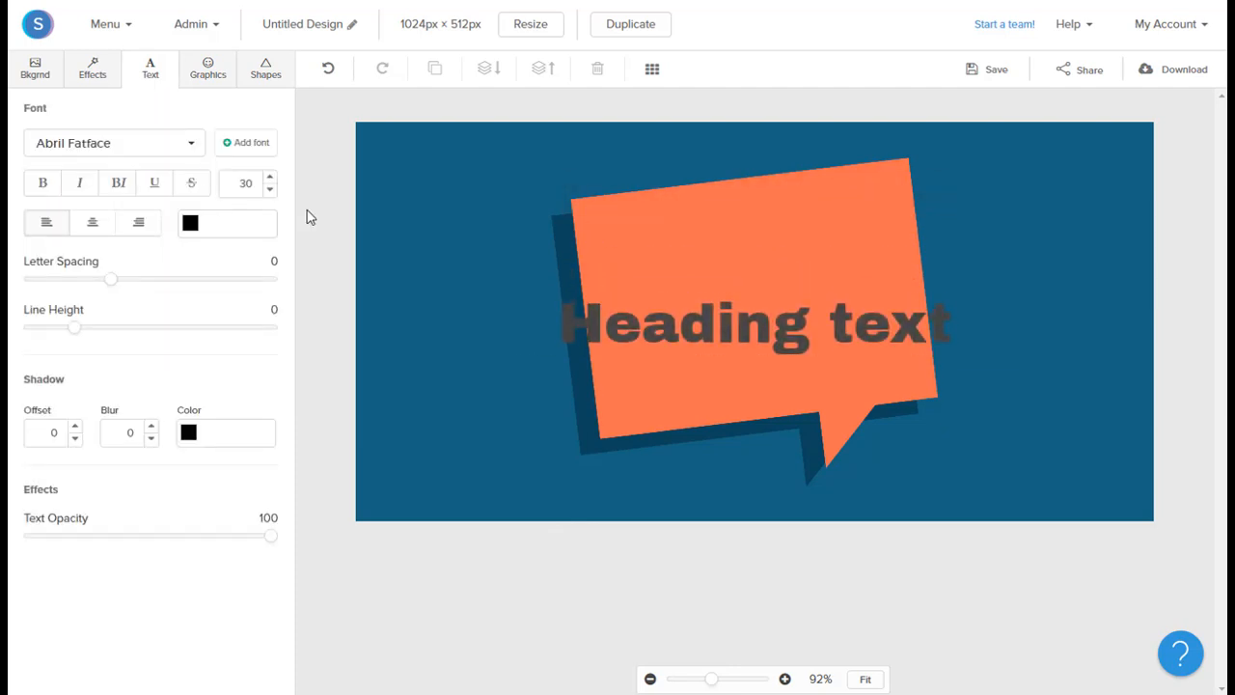
double_click(674, 338)
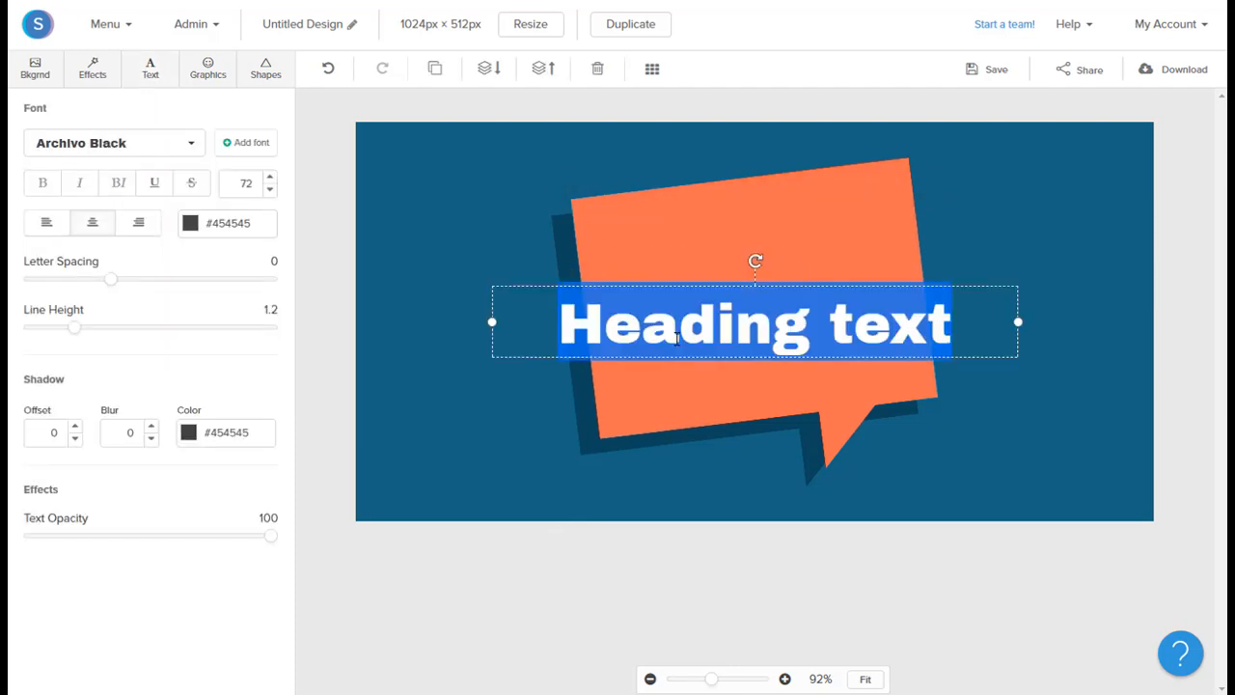
type("BEST Q")
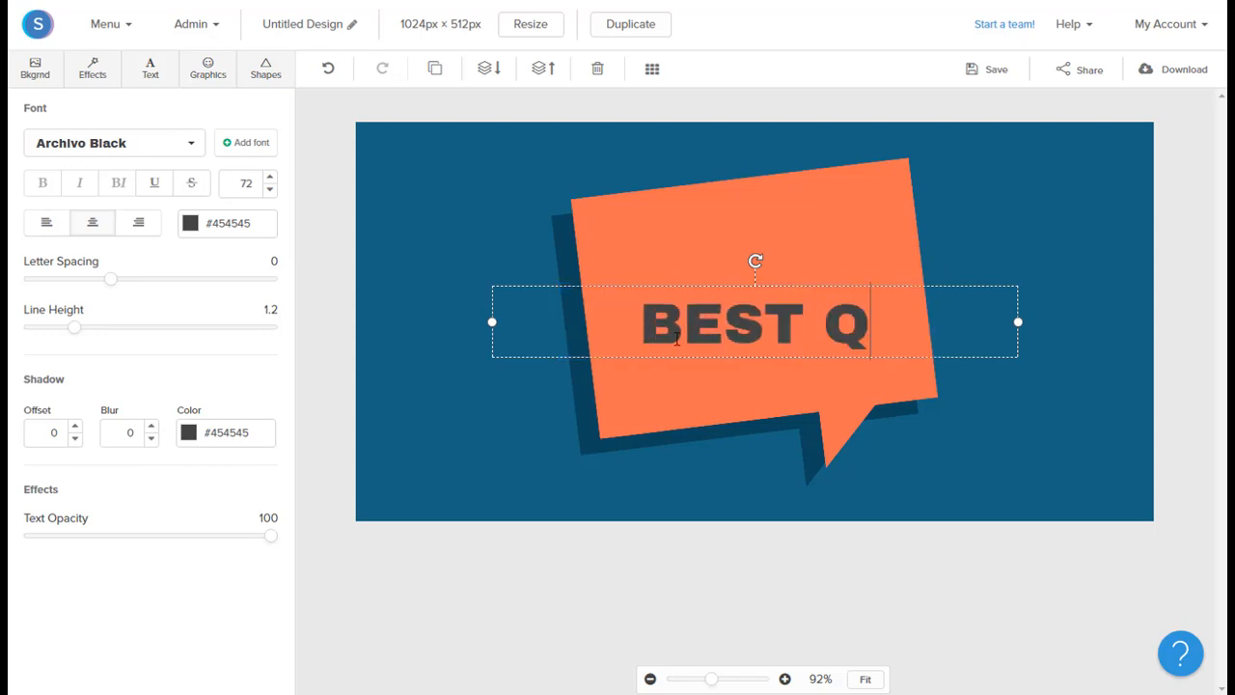
type("UOTES")
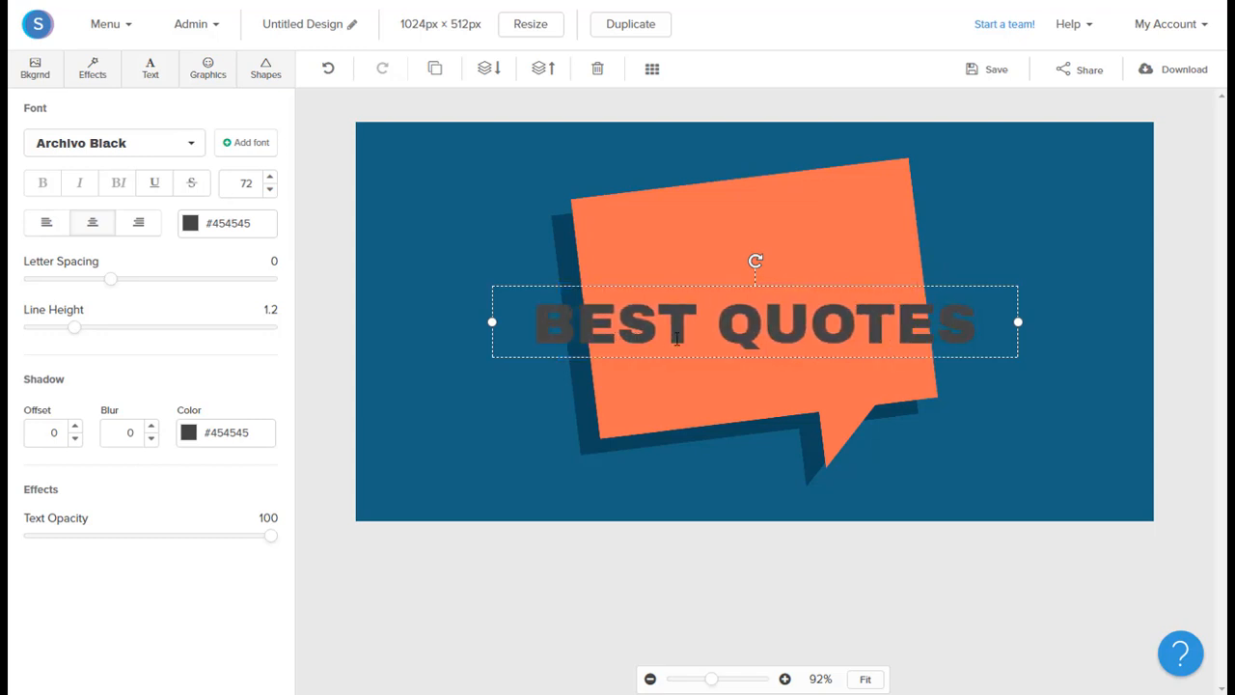
Set the BEST QUOTES heading in the Chunkfive font at size 74
left_click(166, 150)
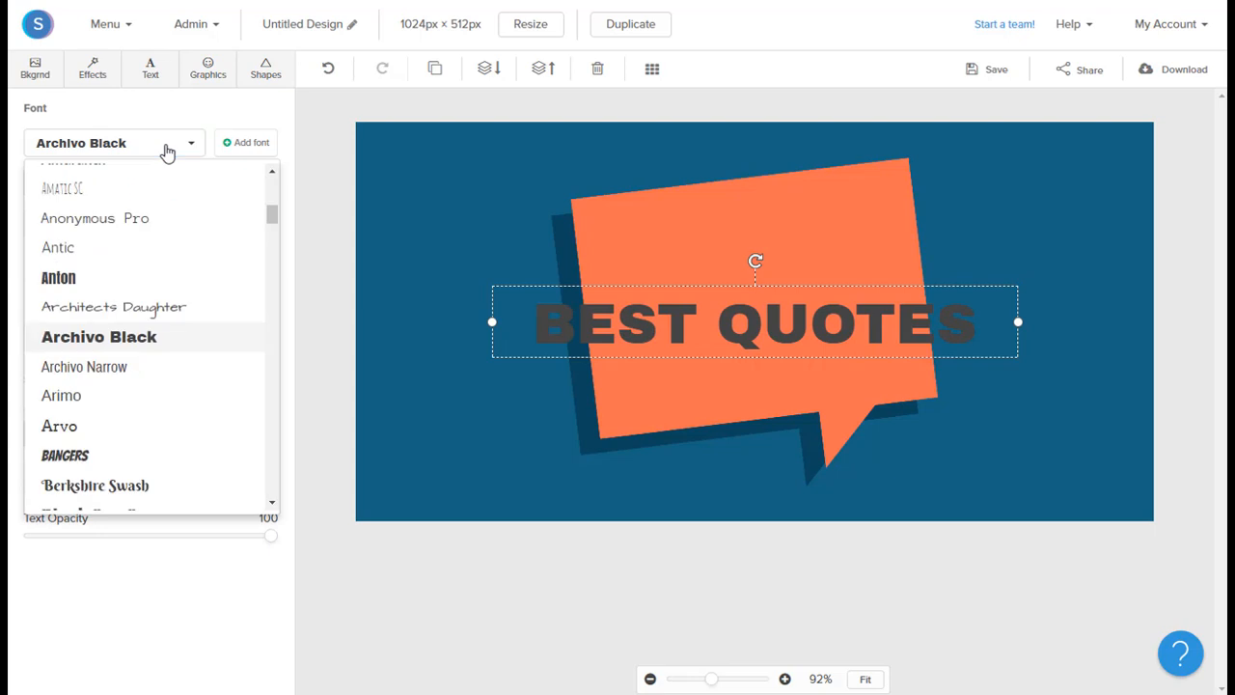
scroll(166, 150, "down", 3)
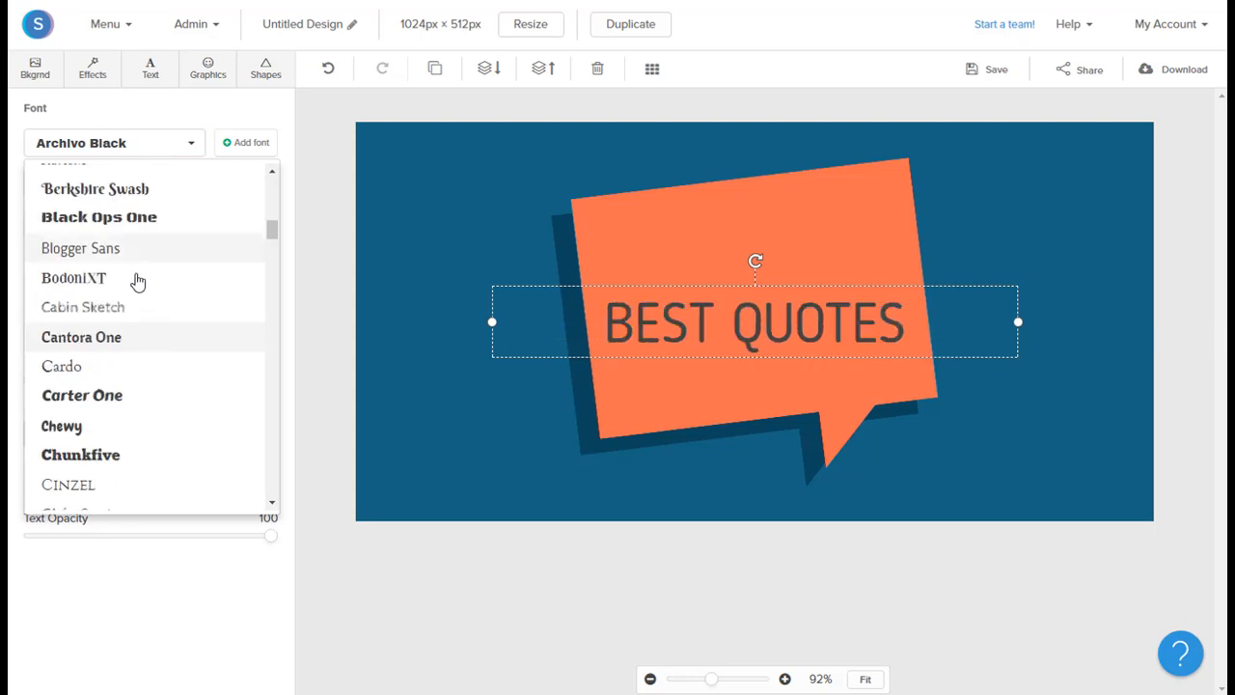
scroll(132, 377, "down", 3)
left_click(124, 370)
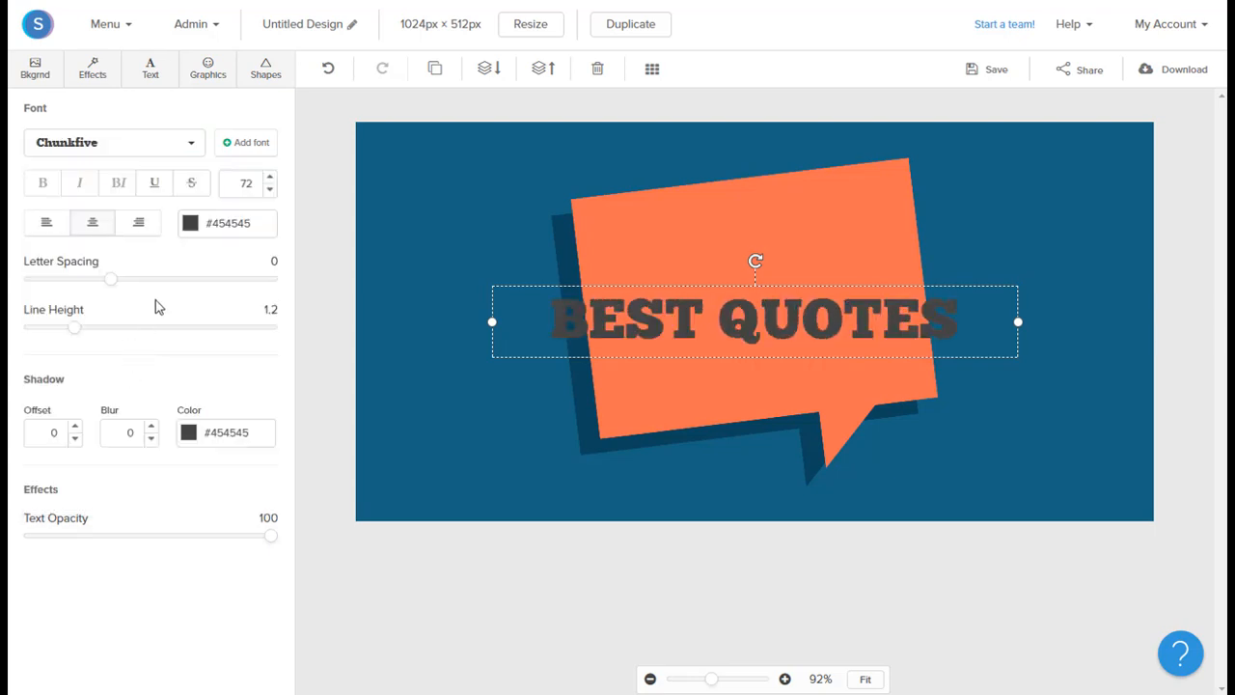
left_click(269, 180)
left_click(269, 179)
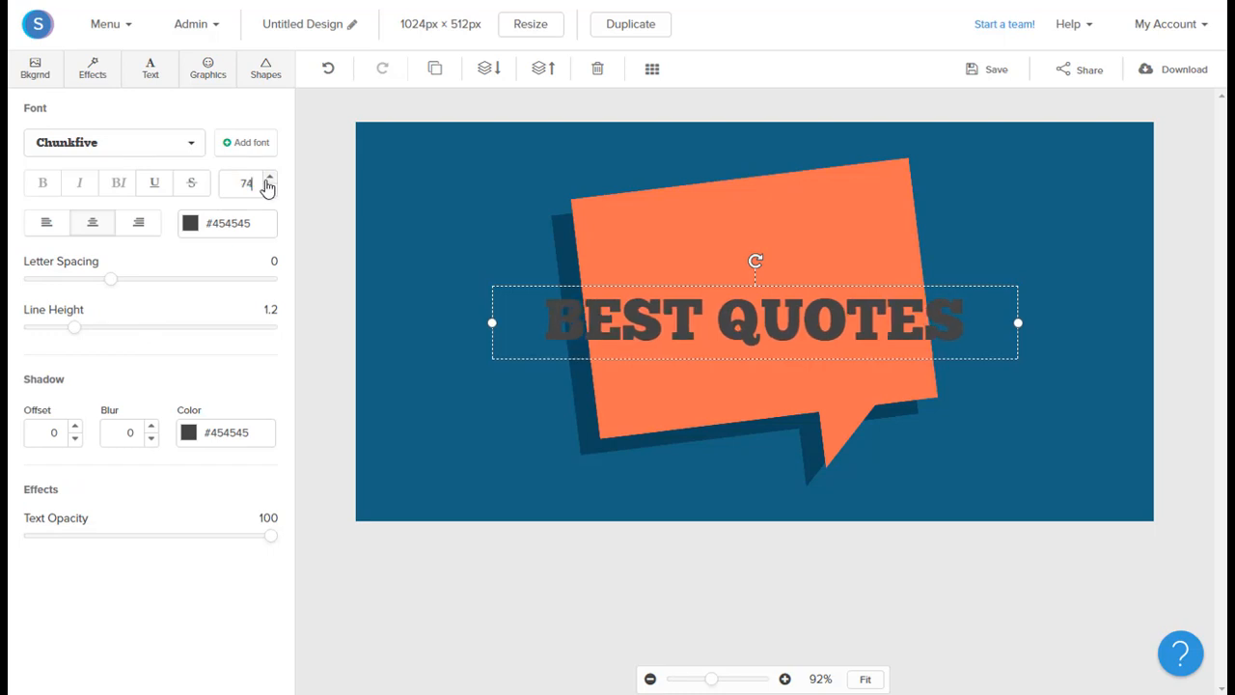
Left-align the BEST QUOTES heading and color it white #ffffff
left_click(48, 228)
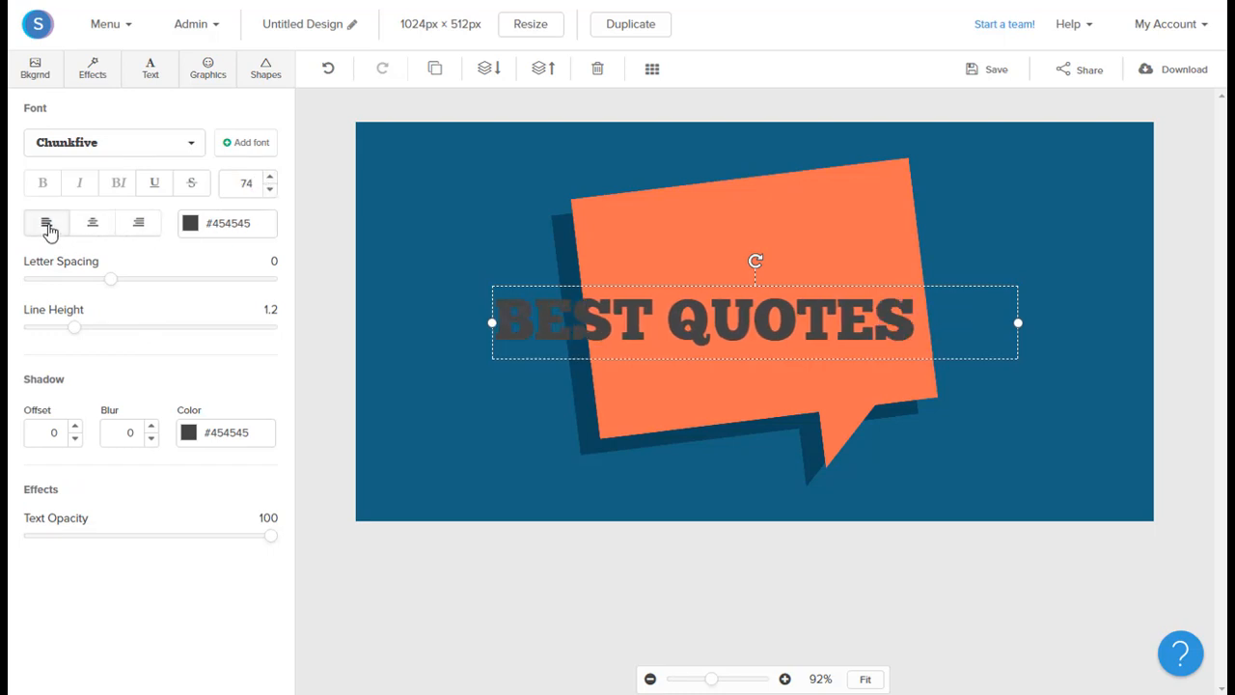
left_click(188, 227)
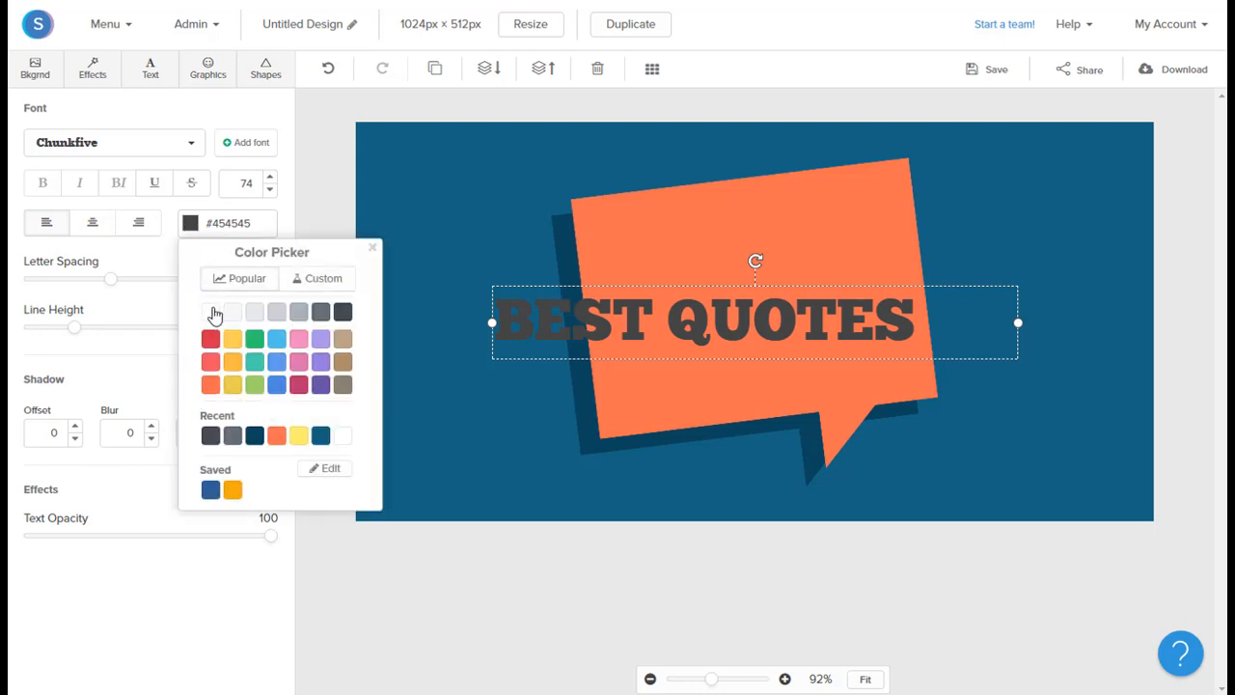
left_click(210, 312)
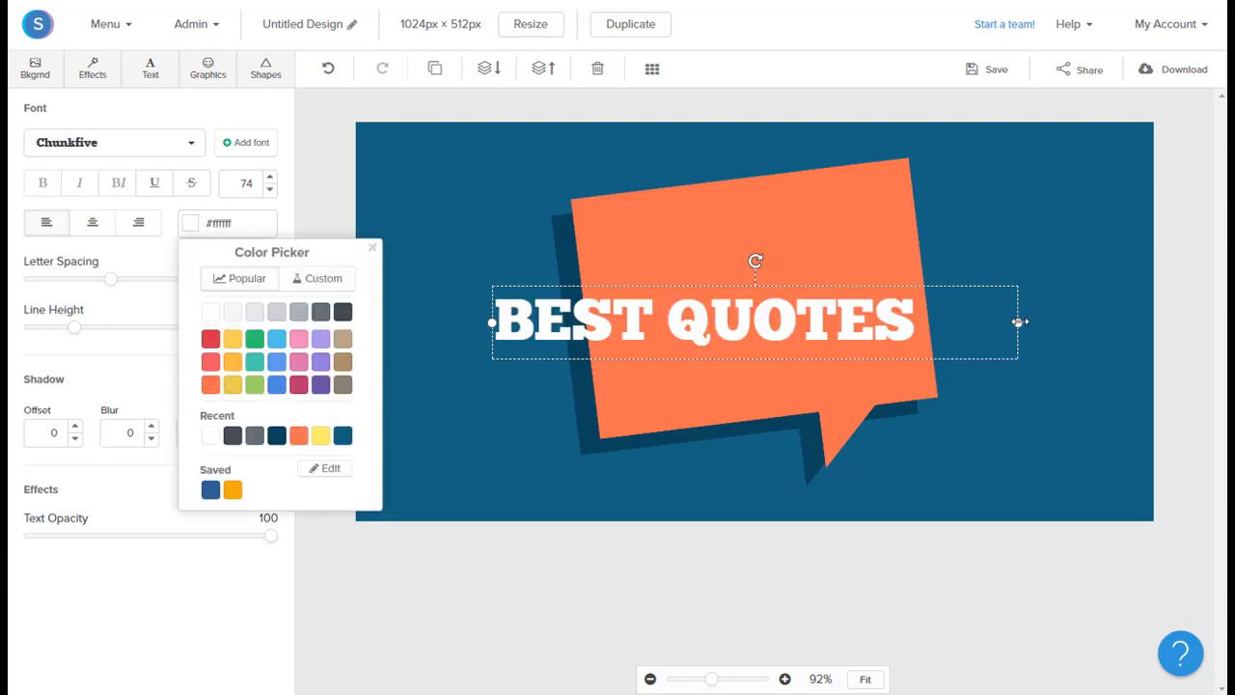
Narrow the heading's text box so BEST and QUOTES wrap onto two lines, and reduce the line height to 0.8
left_click_drag(1018, 324, 885, 326)
left_click(78, 340)
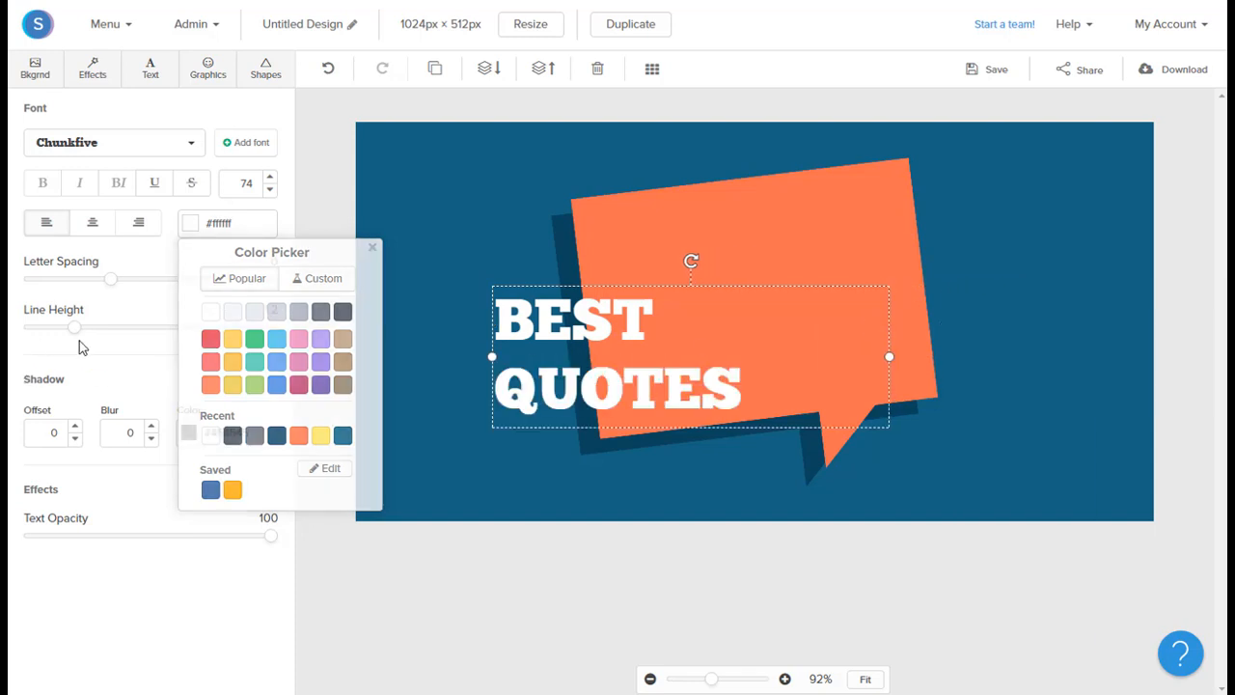
left_click_drag(77, 331, 48, 330)
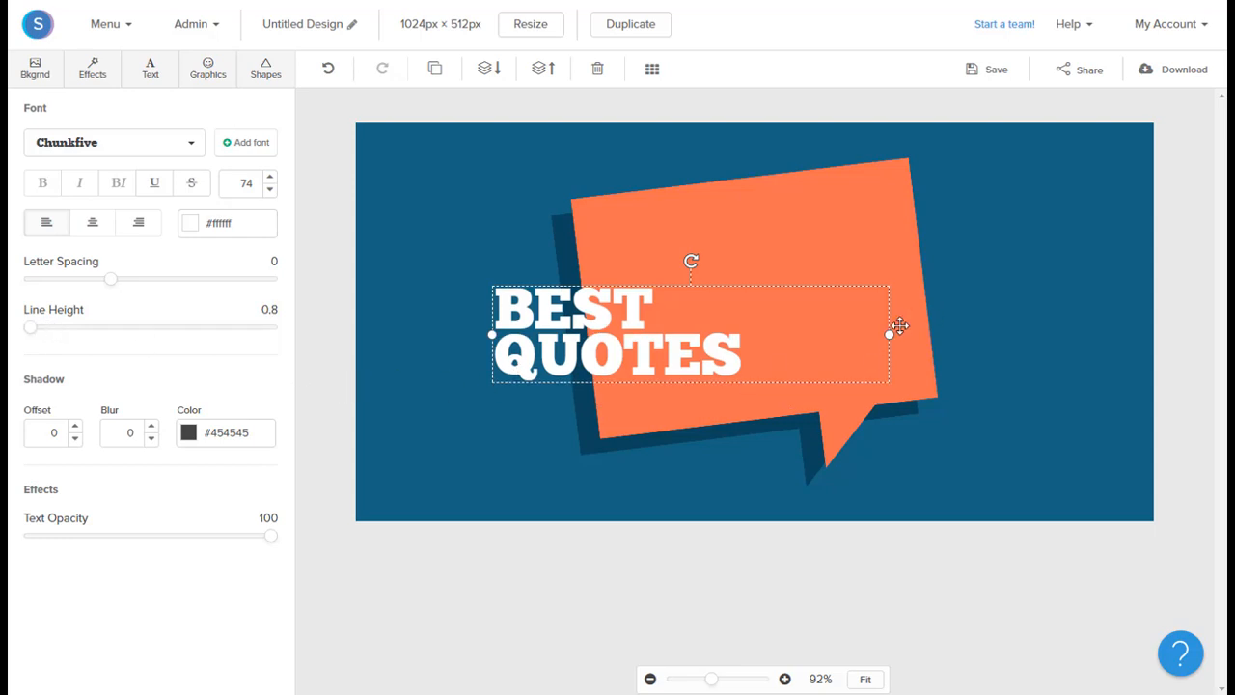
left_click_drag(887, 336, 776, 335)
Rotate the BEST QUOTES heading to match the speech bubble's tilt and move it into the bubble's upper part
left_click_drag(634, 267, 626, 266)
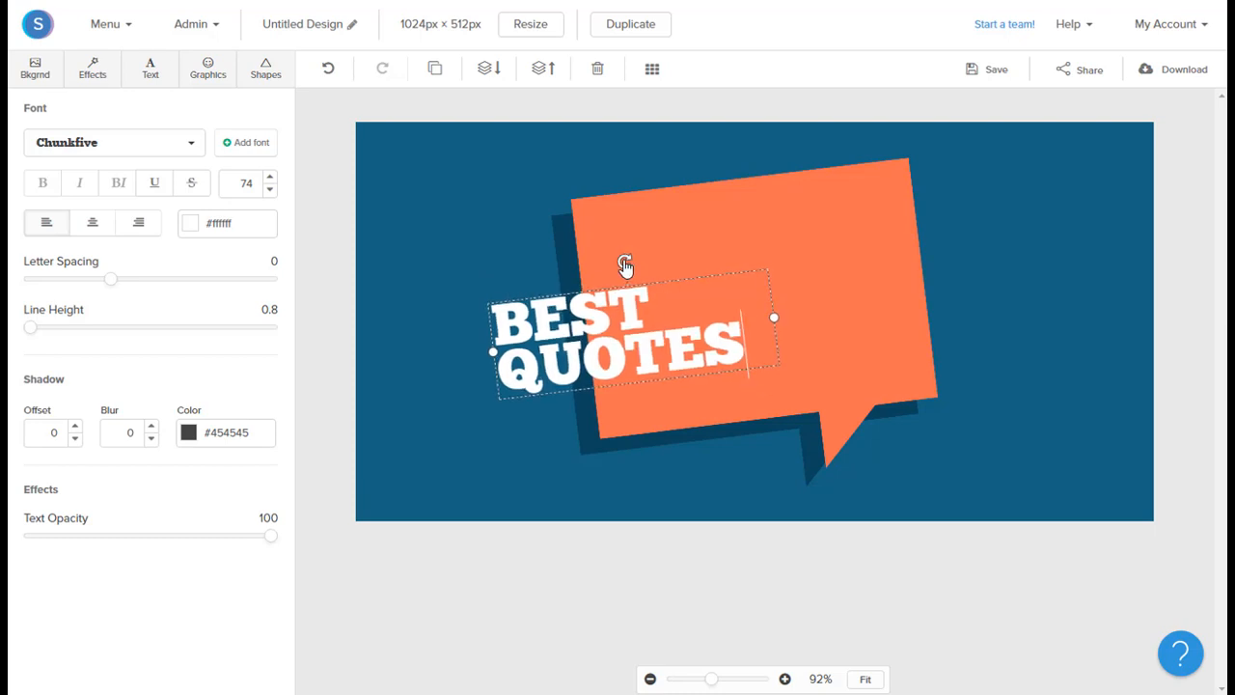
left_click(626, 266)
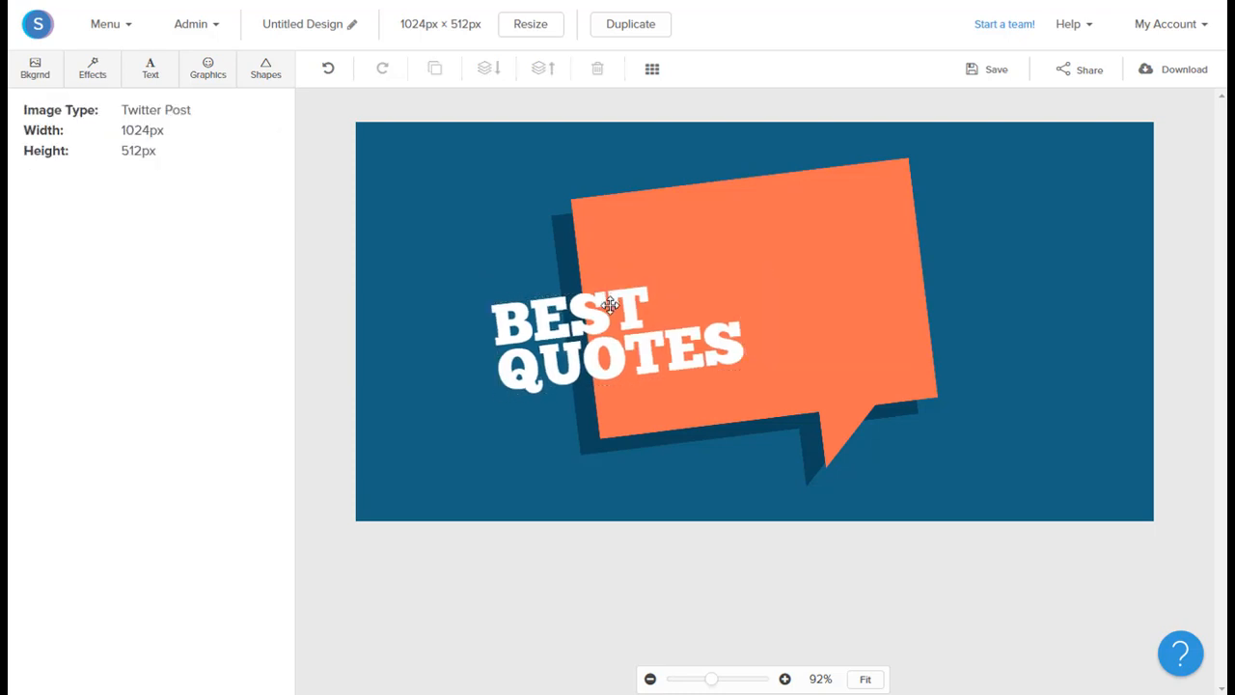
left_click_drag(598, 340, 705, 257)
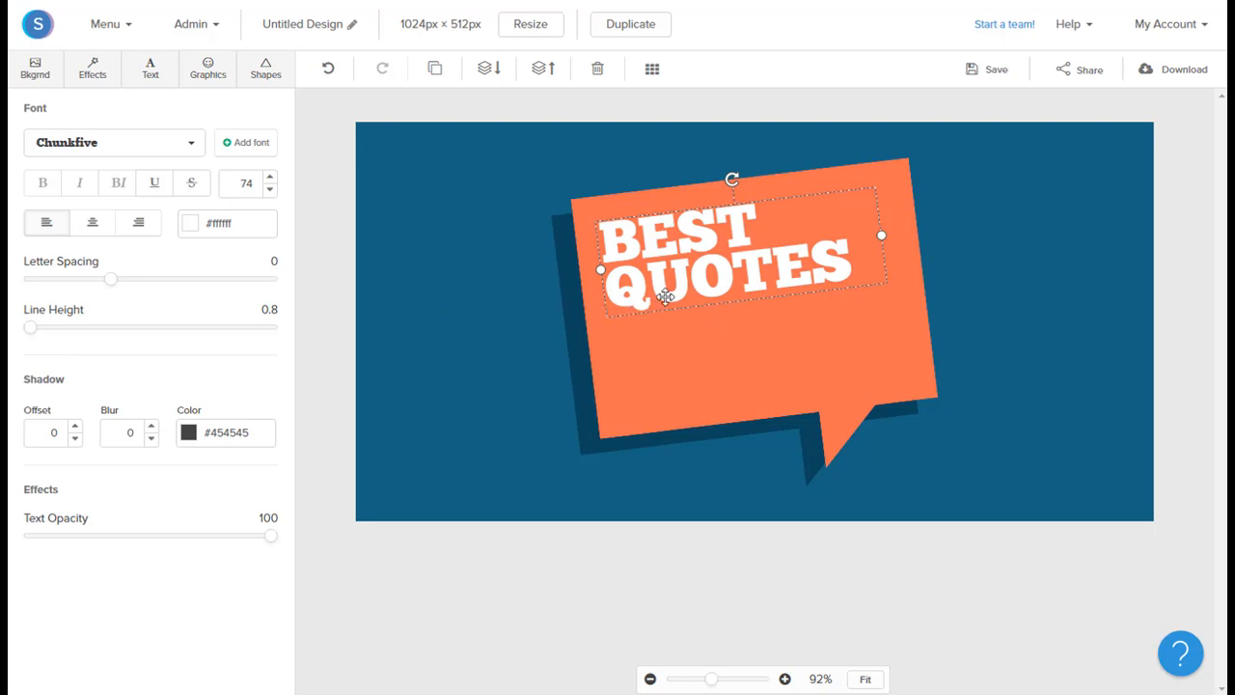
Duplicate the BEST QUOTES heading, place the copy directly below it, and change the copy's text to "OF ALL TIME"
left_click(434, 69)
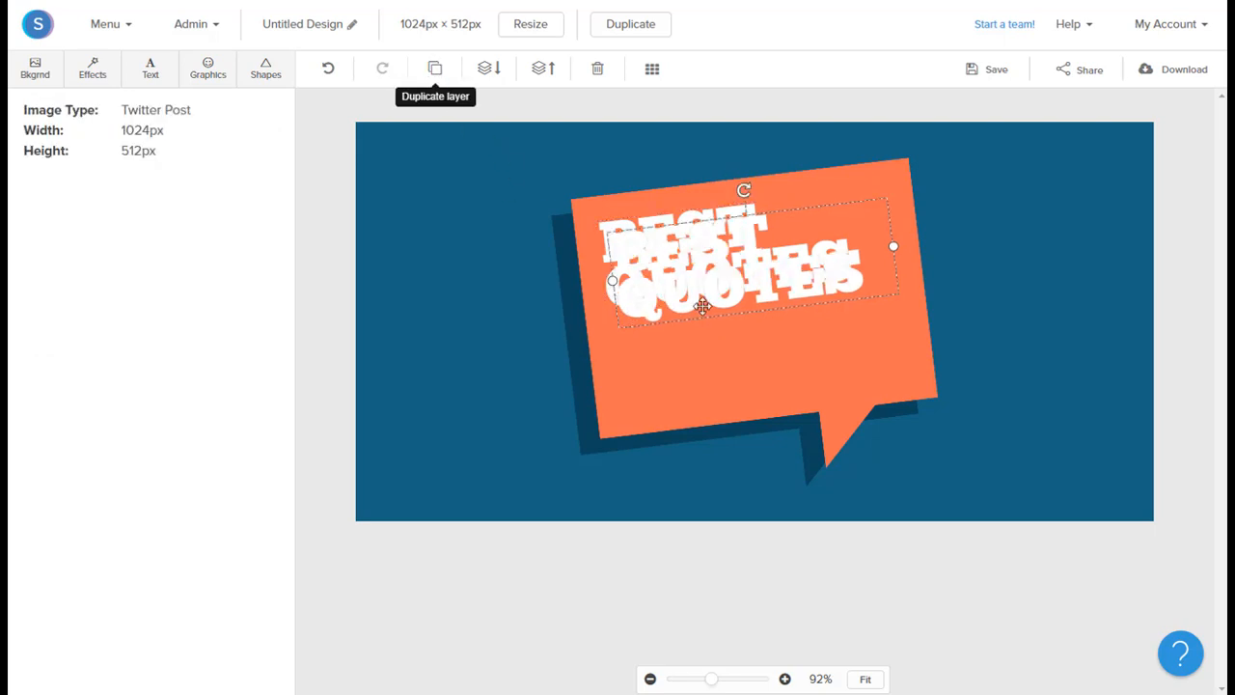
left_click_drag(702, 306, 709, 389)
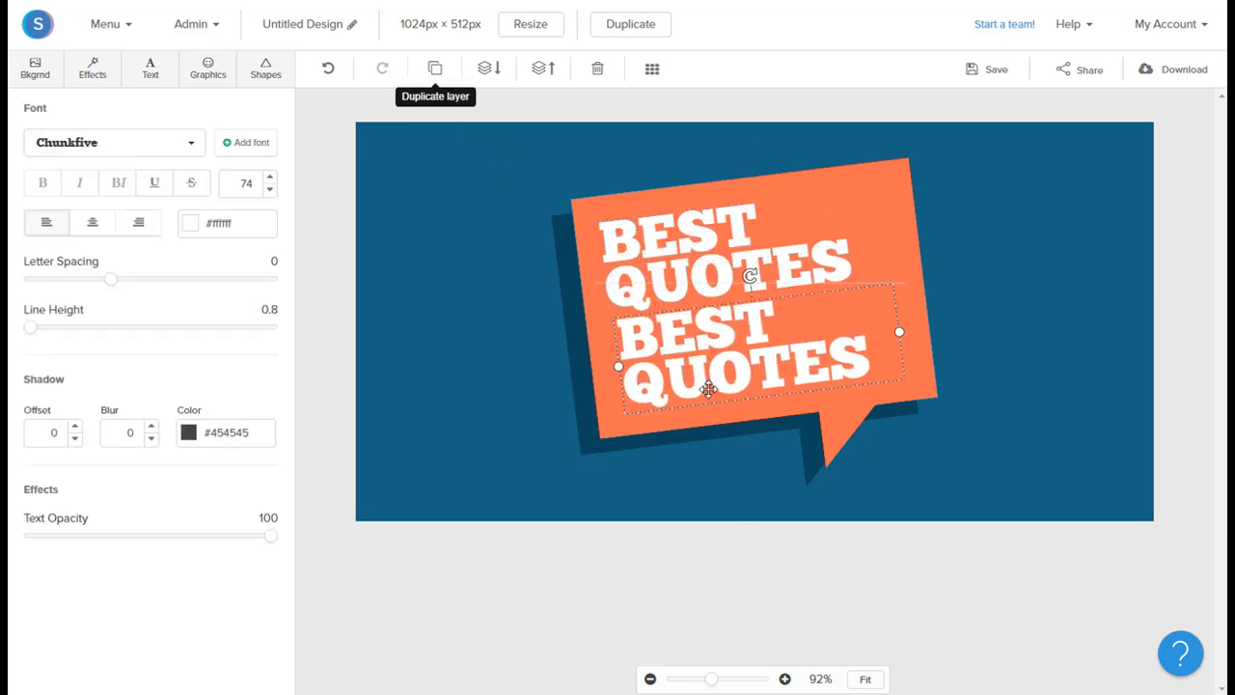
double_click(702, 360)
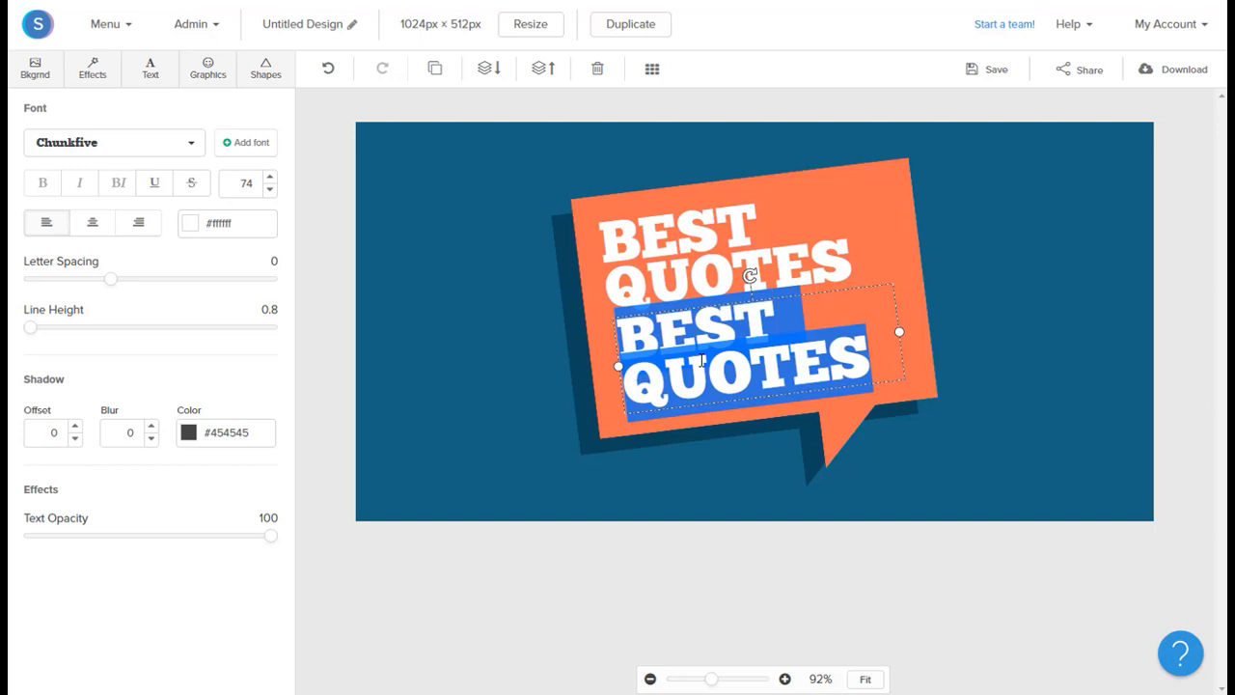
type("OF ALL TI")
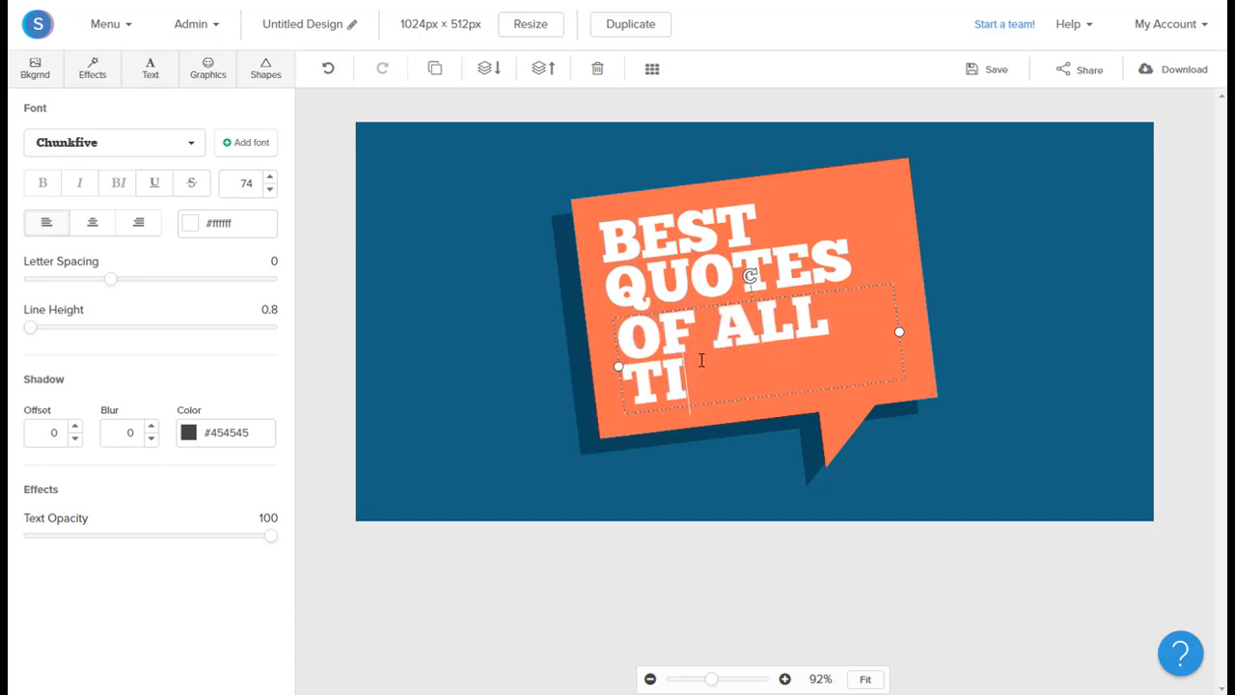
type("ME")
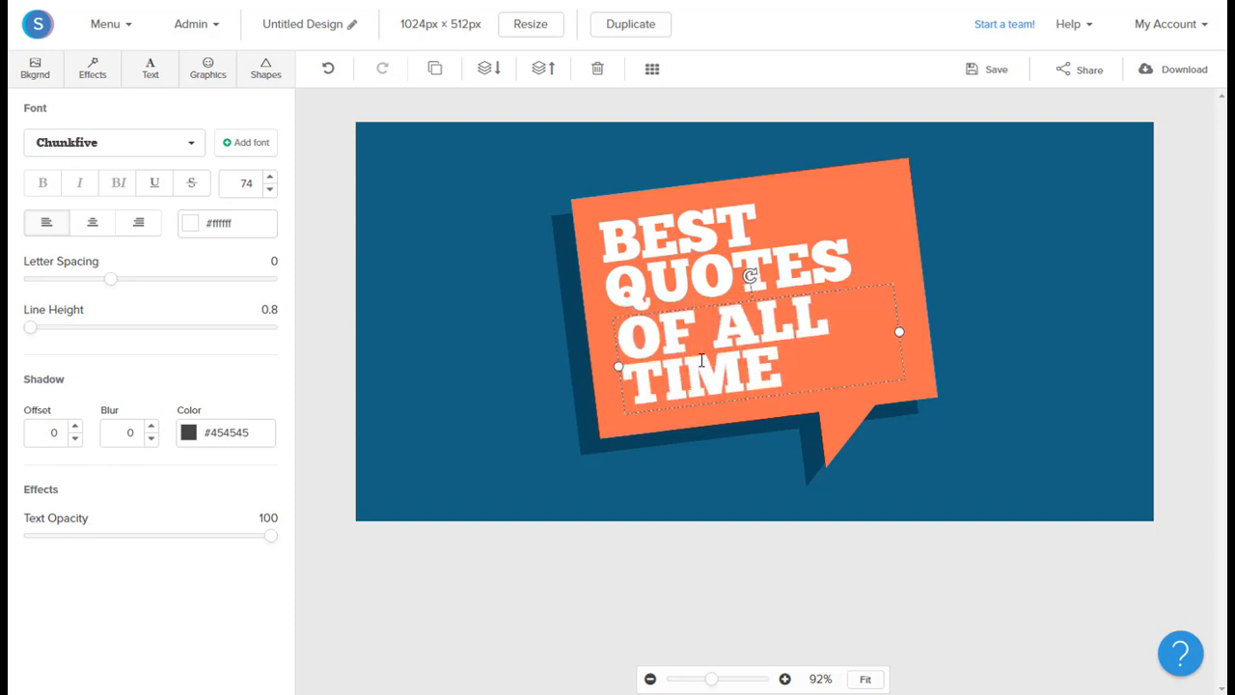
Color the OF ALL TIME text light yellow #ffee6b
left_click(190, 232)
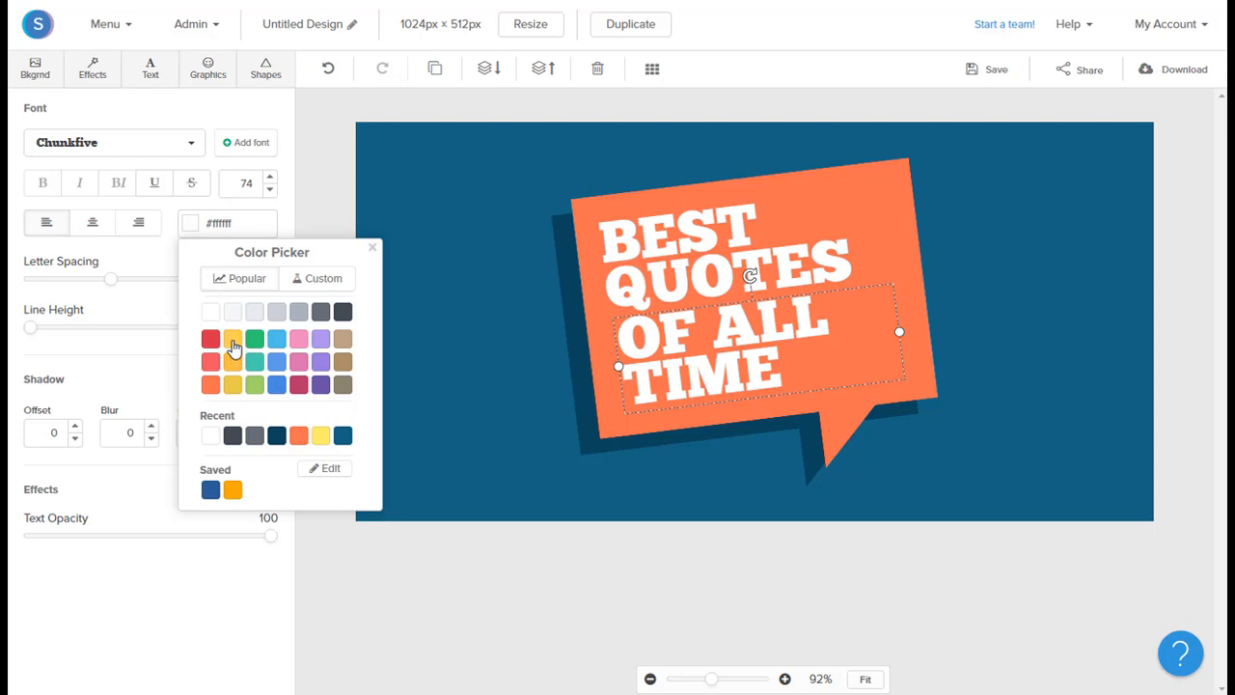
left_click(233, 339)
left_click(341, 437)
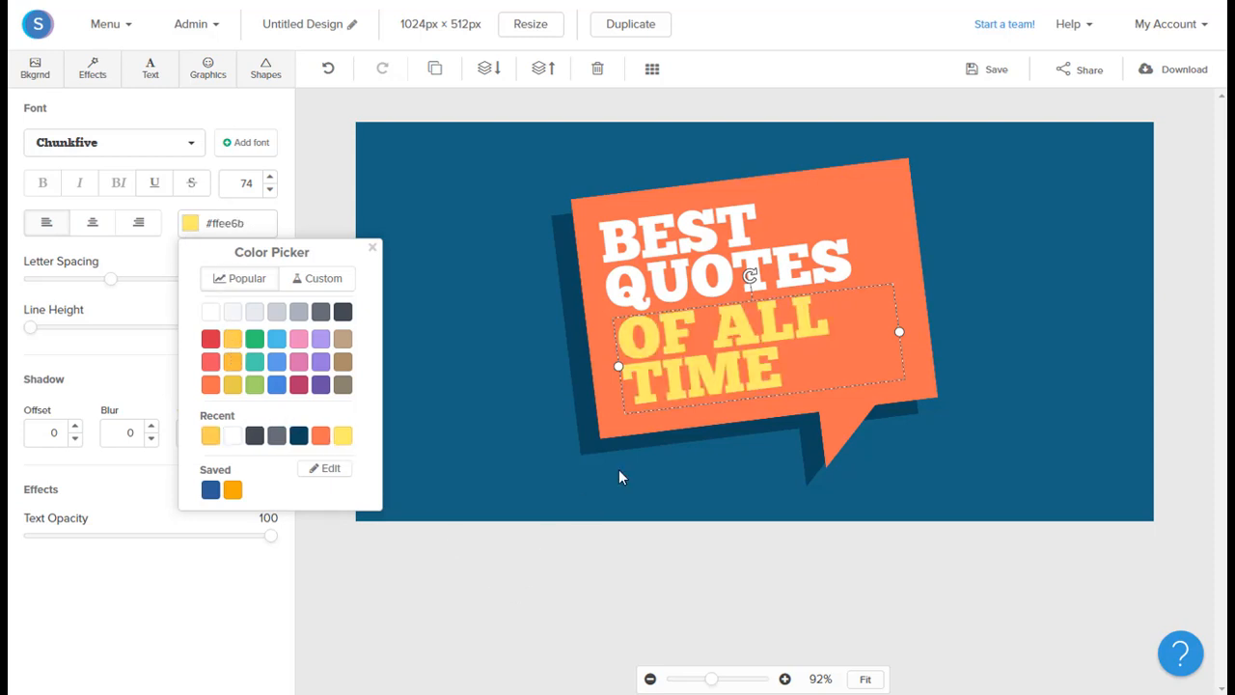
left_click(647, 420)
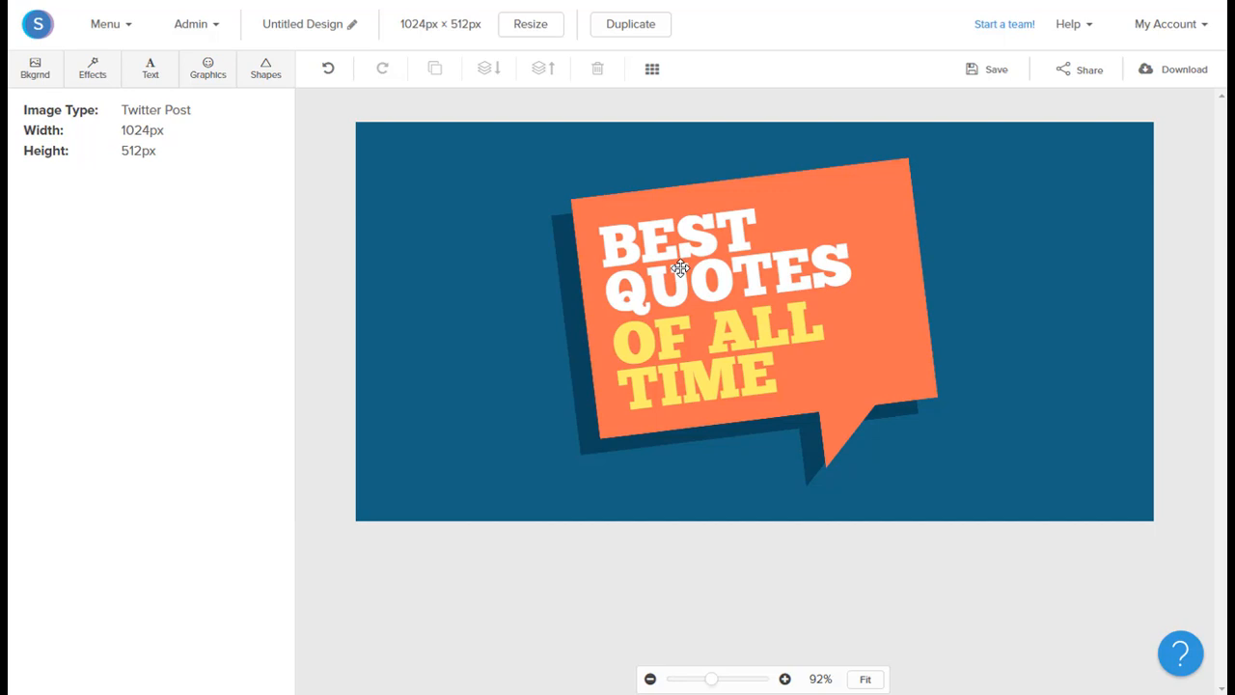
Shift the BEST QUOTES heading slightly right and up inside the speech bubble and narrow its text box
left_click_drag(680, 268, 701, 262)
left_click_drag(906, 231, 889, 236)
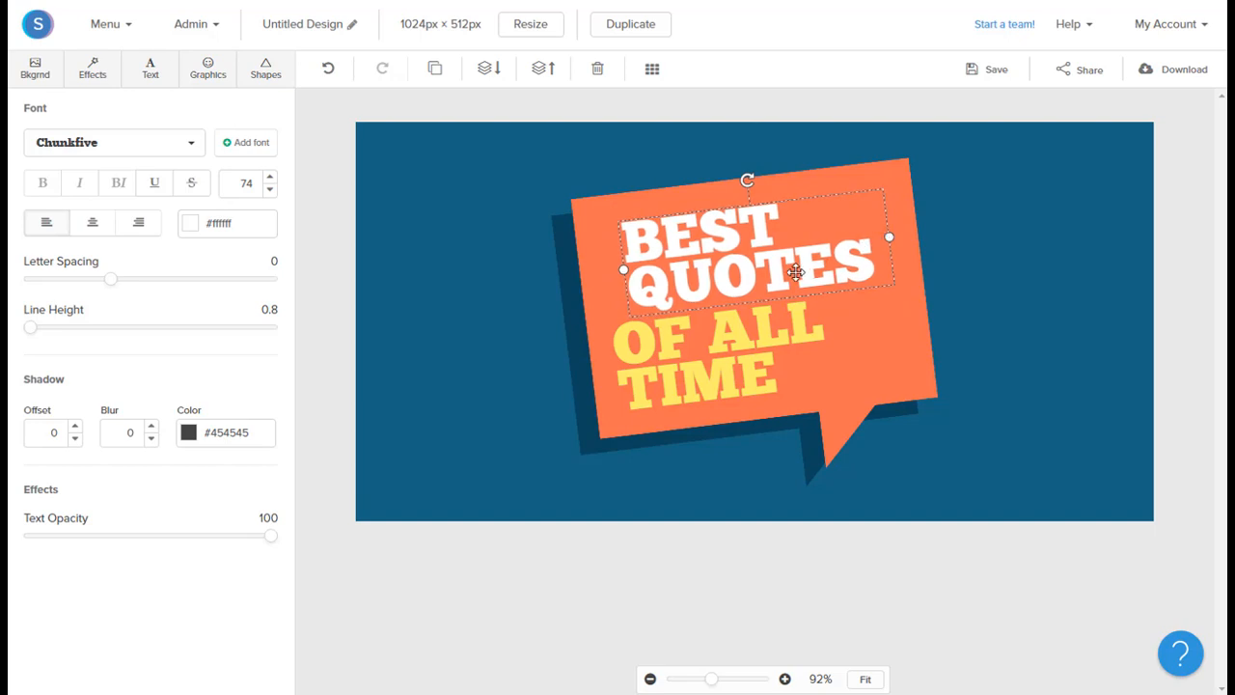
left_click_drag(796, 271, 793, 263)
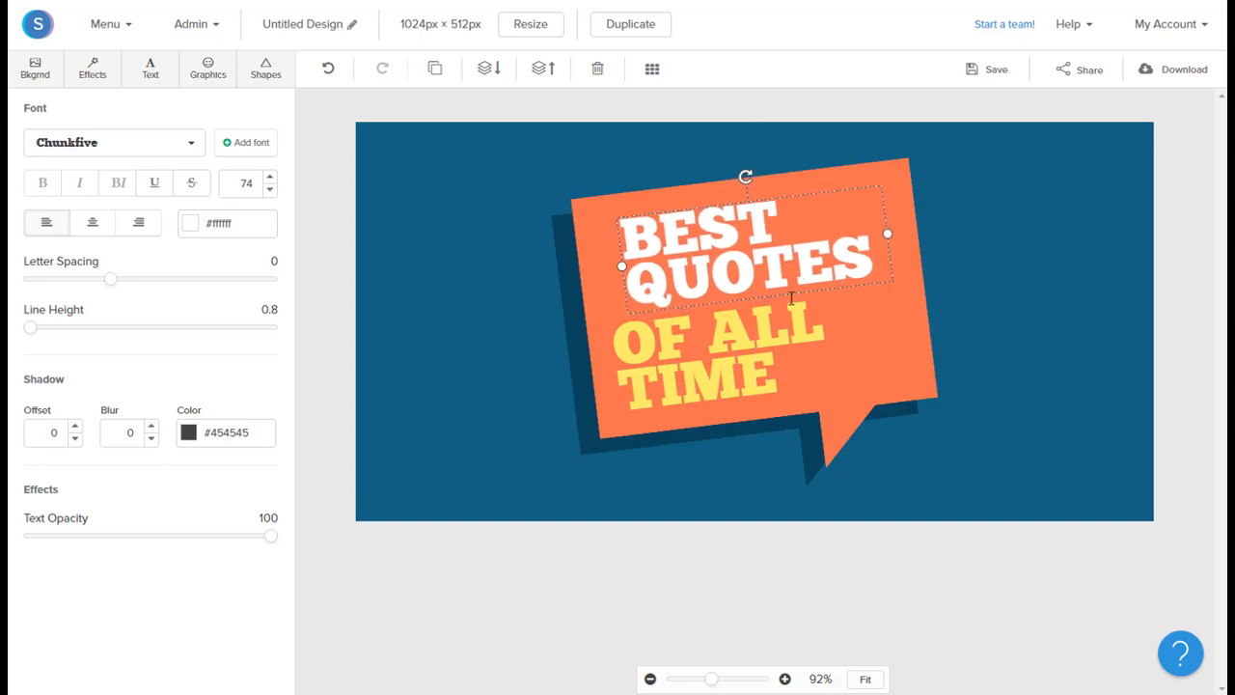
Align the OF ALL TIME text beneath BEST QUOTES inside the speech bubble and narrow its text box
left_click(761, 361)
left_click_drag(763, 361, 781, 357)
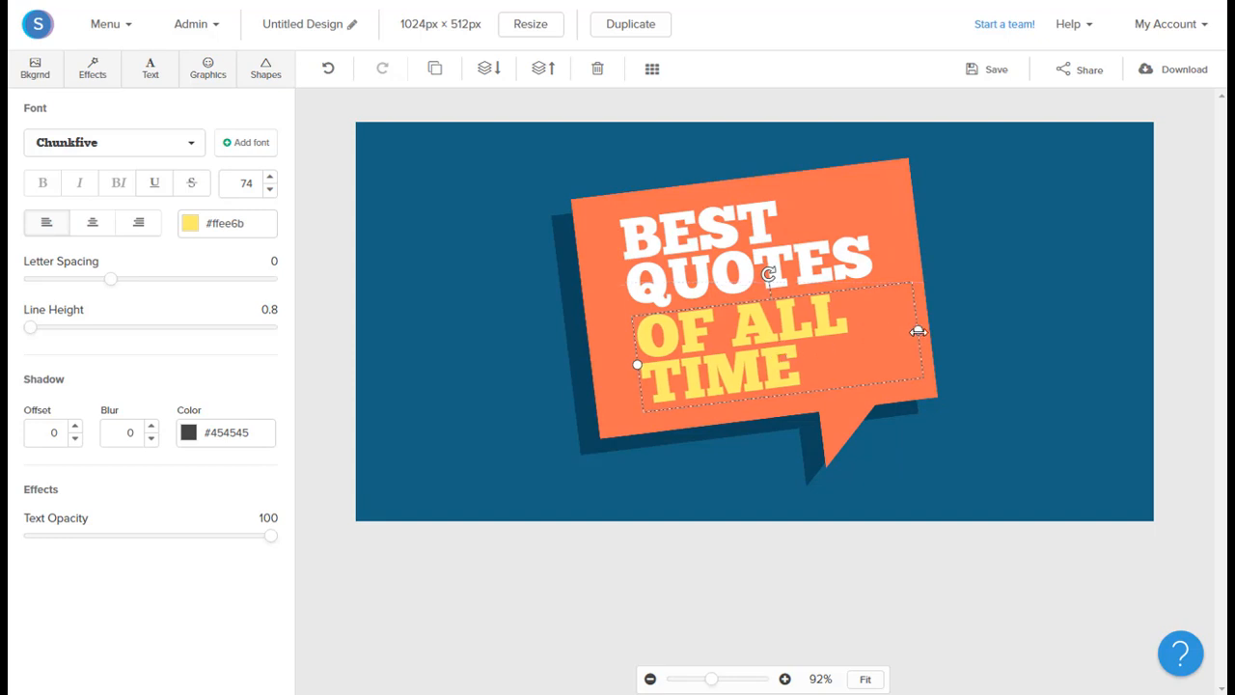
left_click_drag(917, 331, 891, 333)
left_click_drag(790, 347, 787, 345)
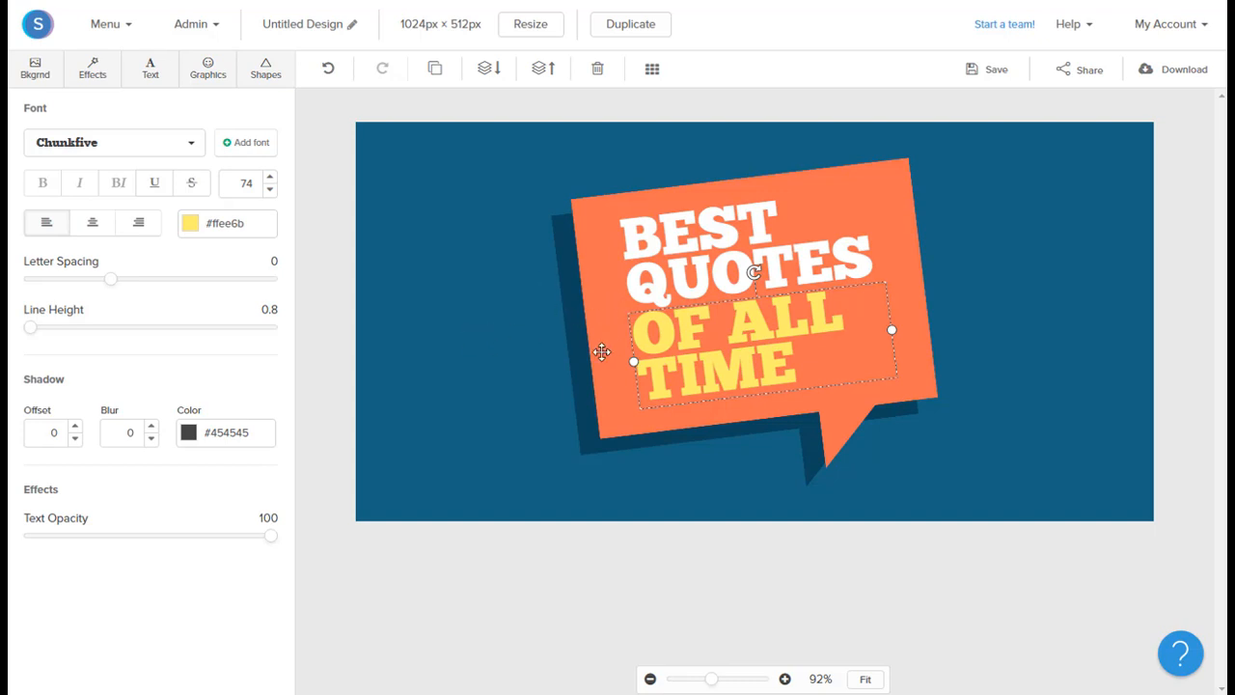
left_click(872, 561)
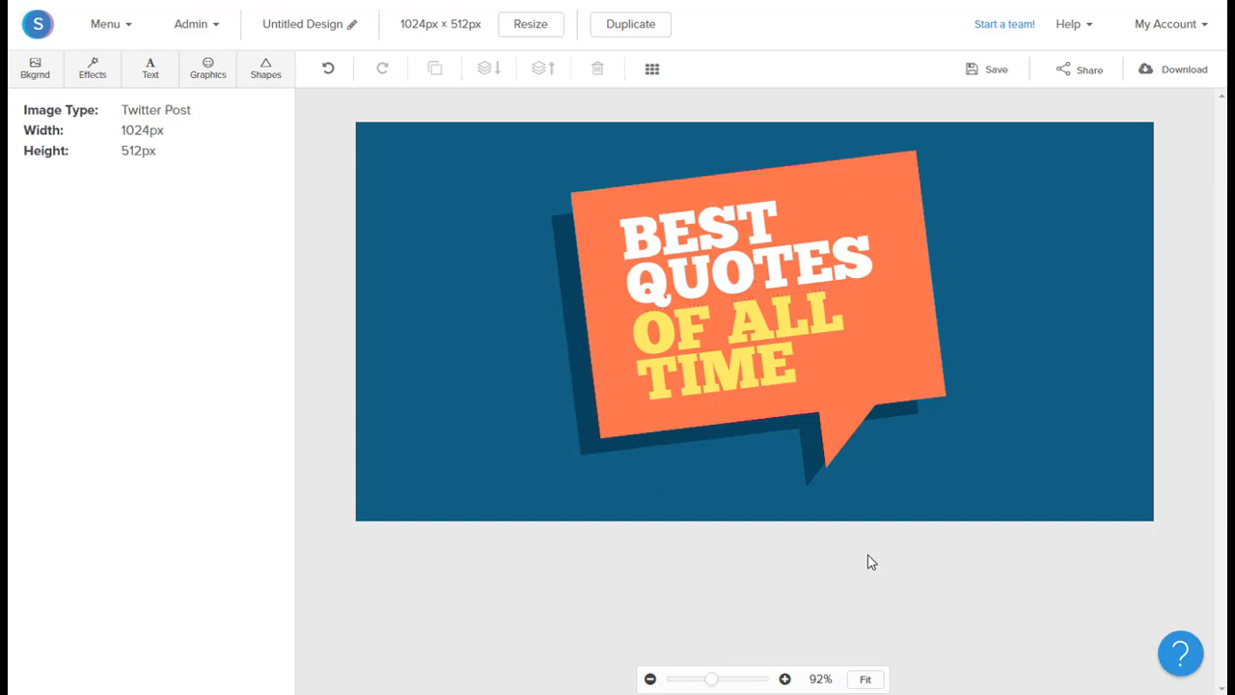